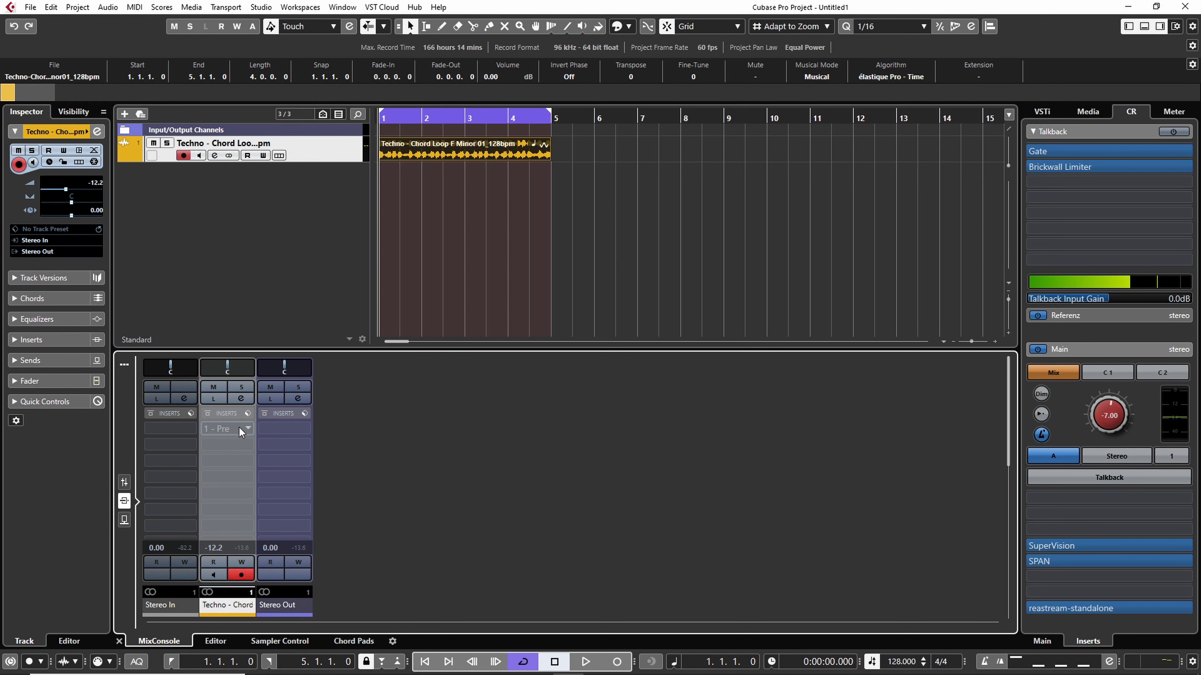
Preview the chord loop channel's equalizer controls as knobs, restore the slider view and close the channel settings
click(240, 399)
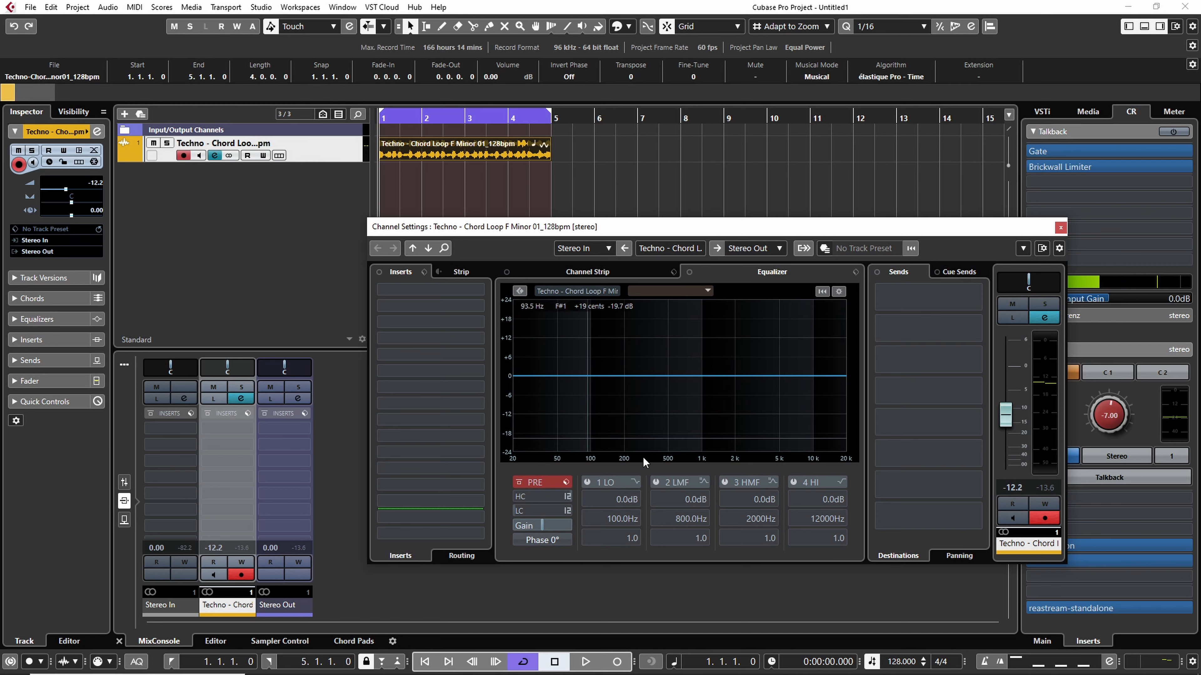
click(838, 291)
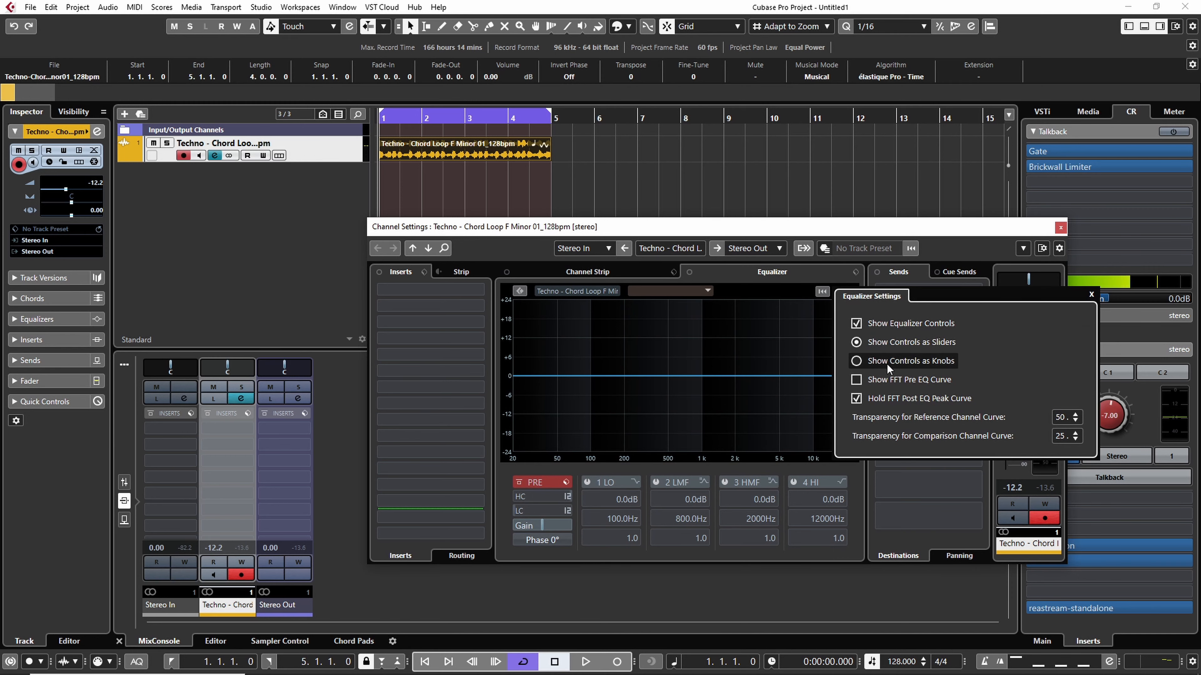
click(897, 362)
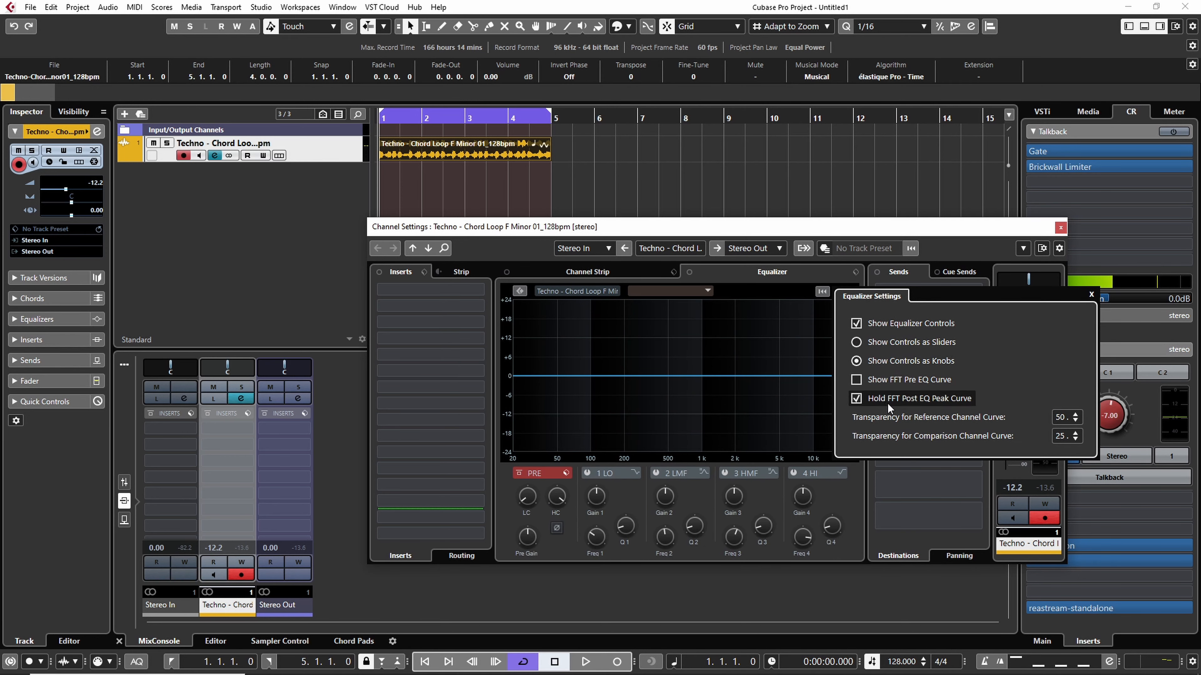
click(903, 347)
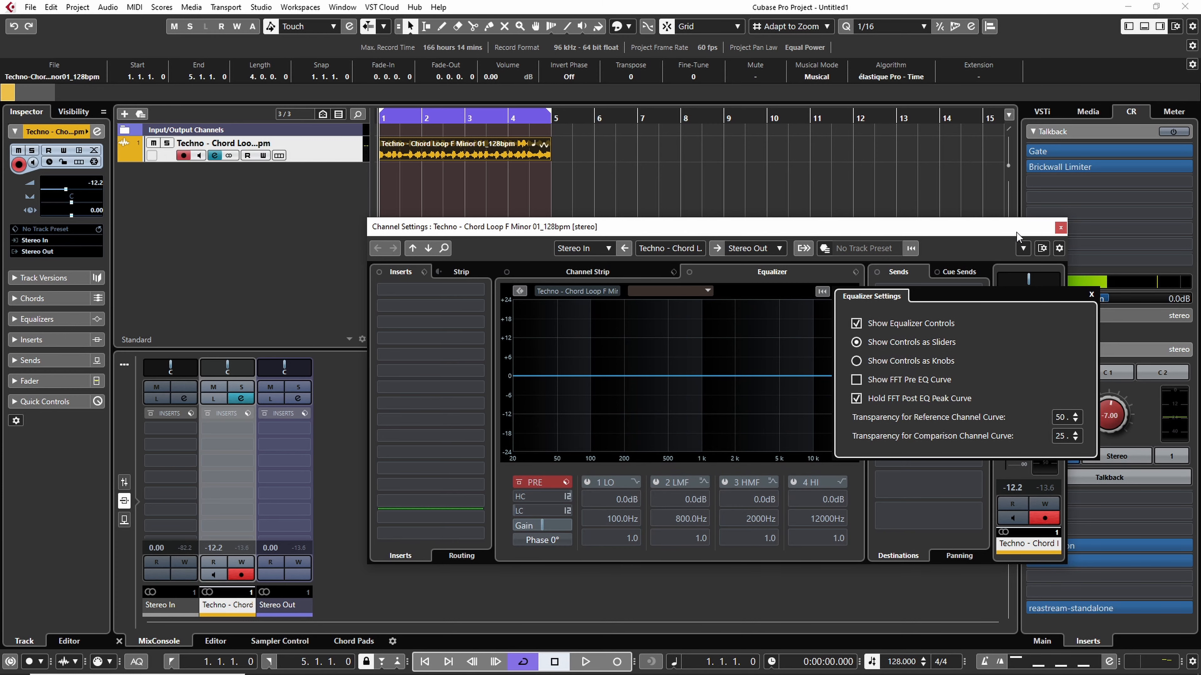
click(1060, 228)
click(1060, 228)
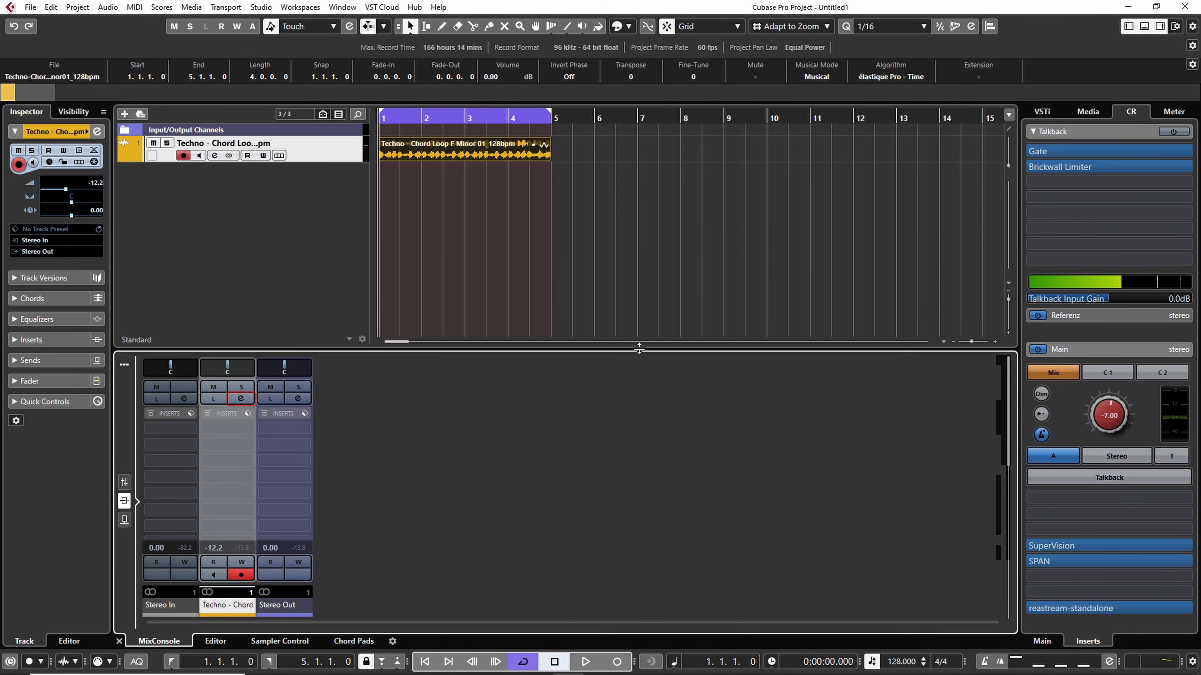
Insert StudioEQ in the chord loop channel's first insert slot and move its window clear of the audio event
click(241, 427)
text(studio)
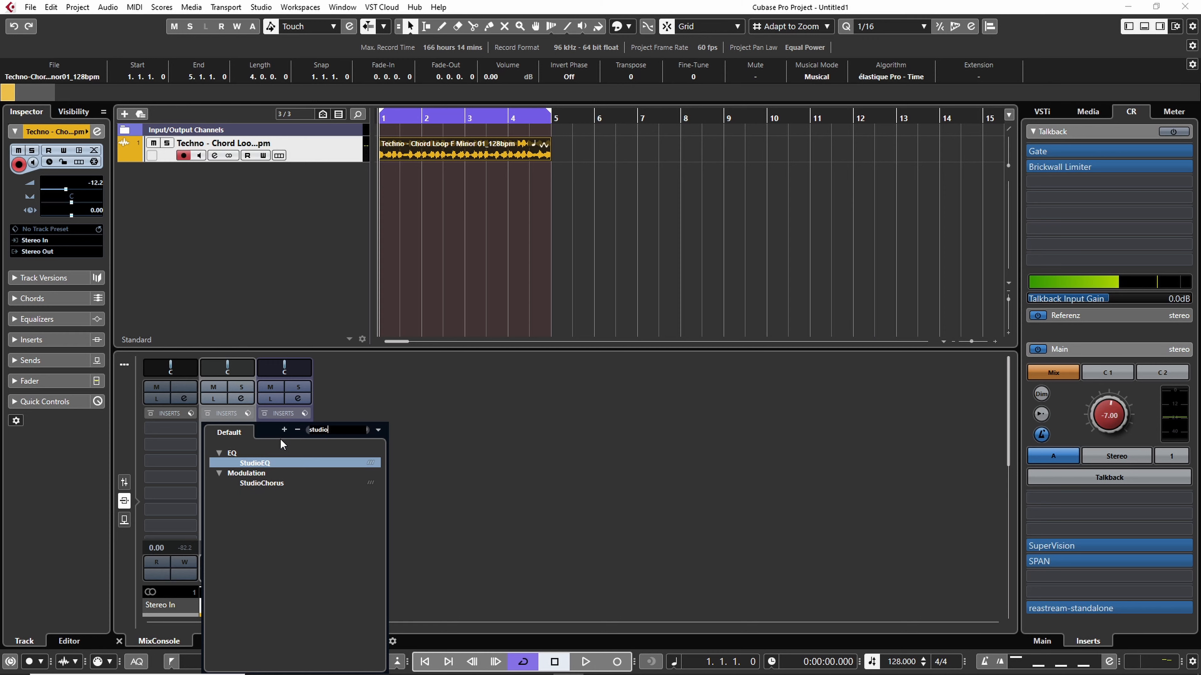
click(267, 462)
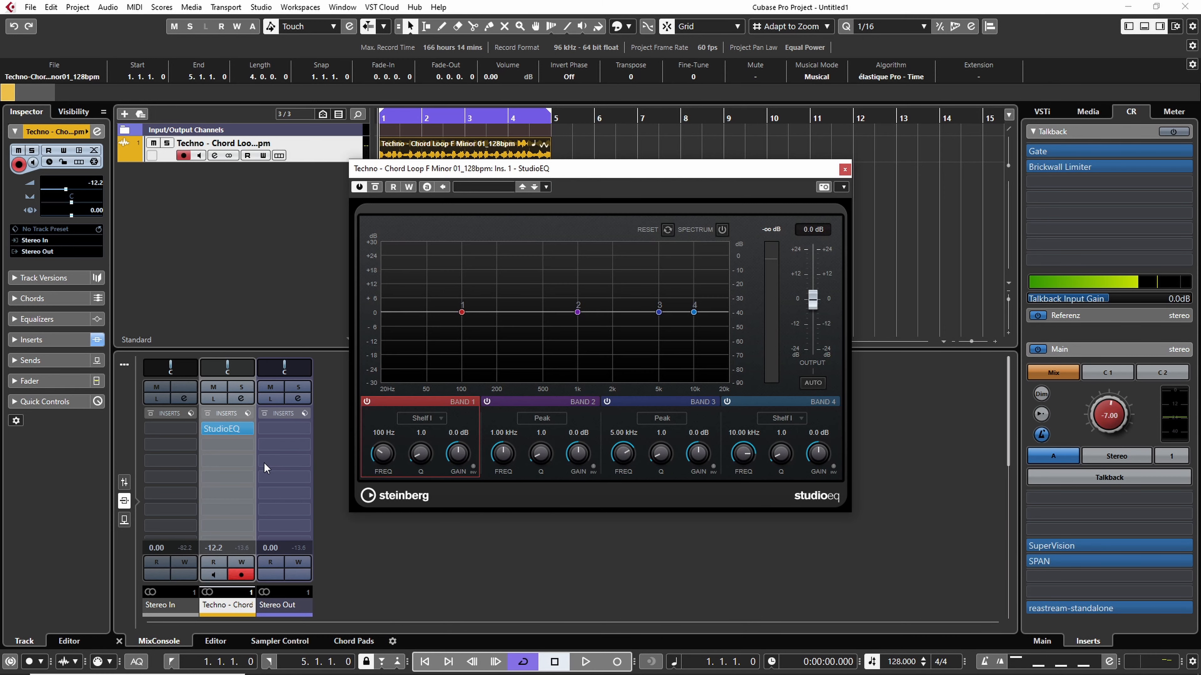
drag(663, 174, 691, 217)
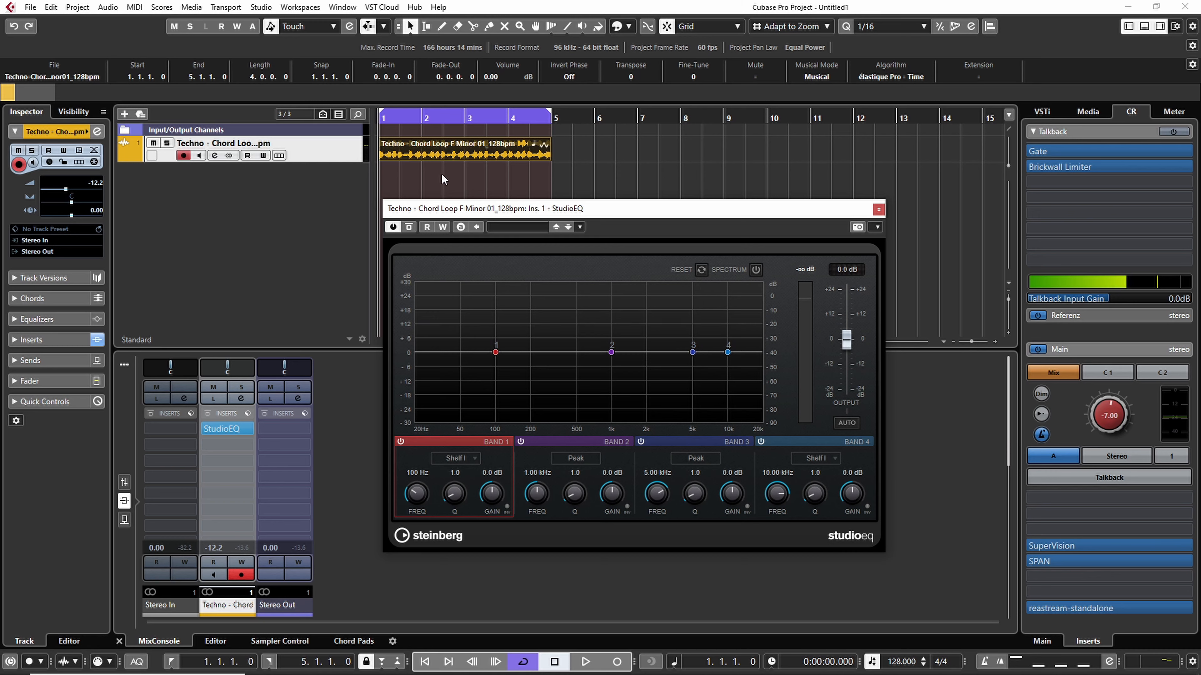
Audition the chord loop and turn on the spectrum display in StudioEQ
key(g)
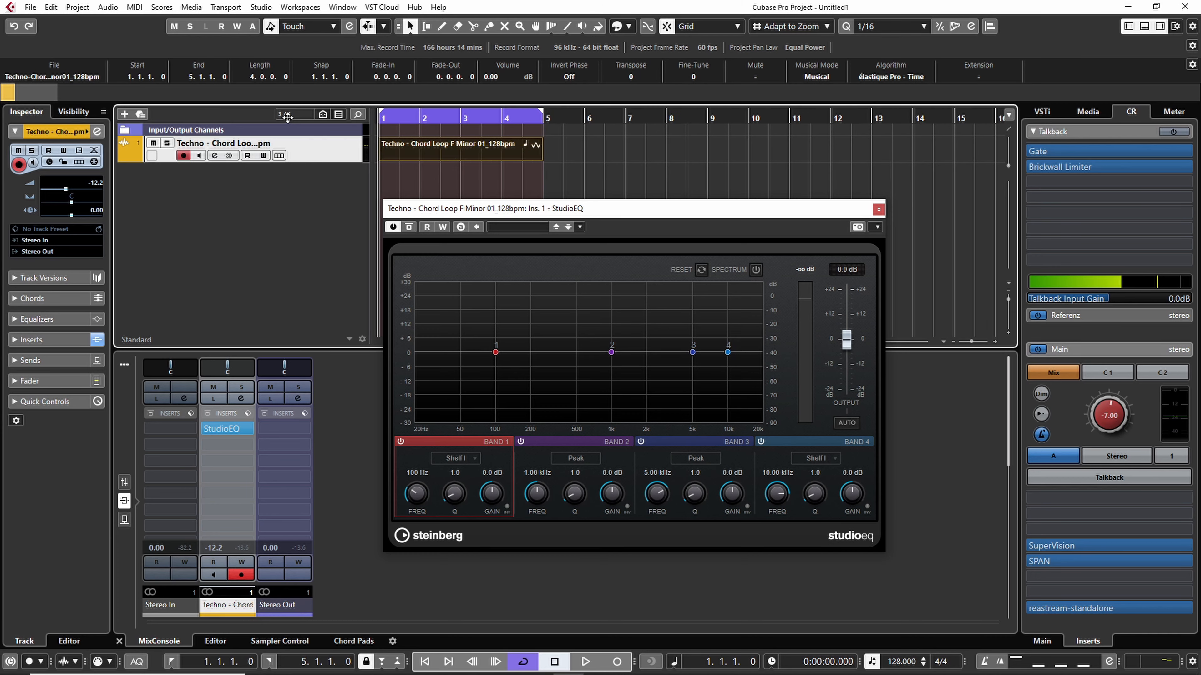
key(space)
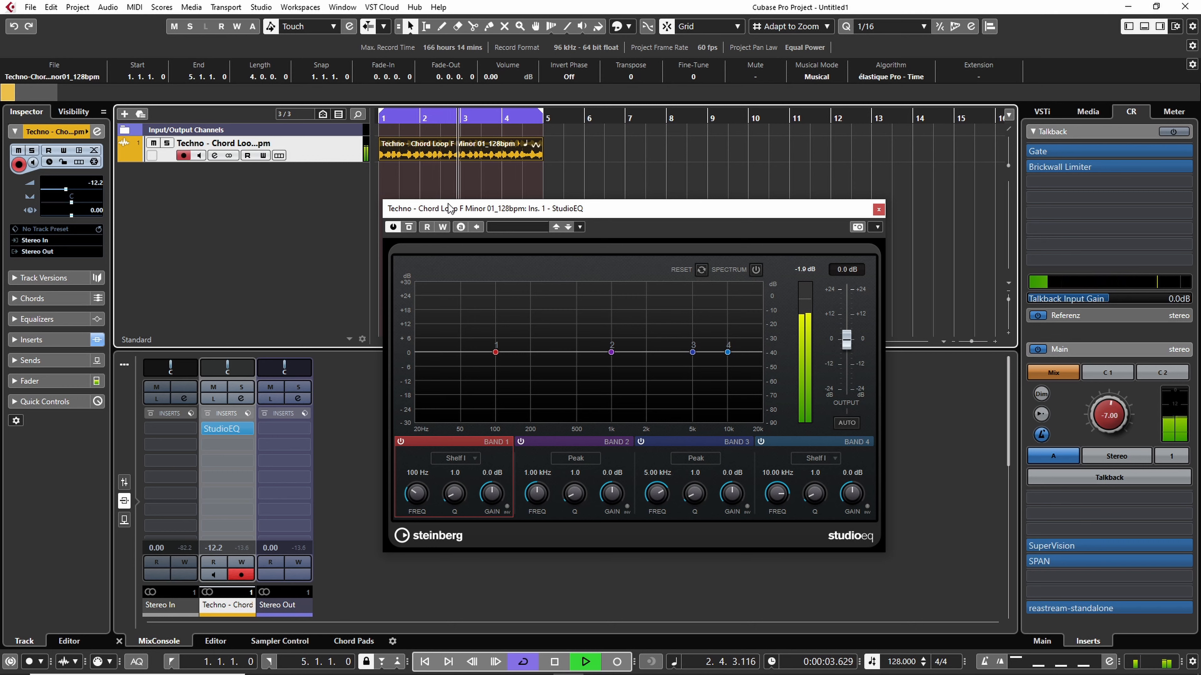
key(space)
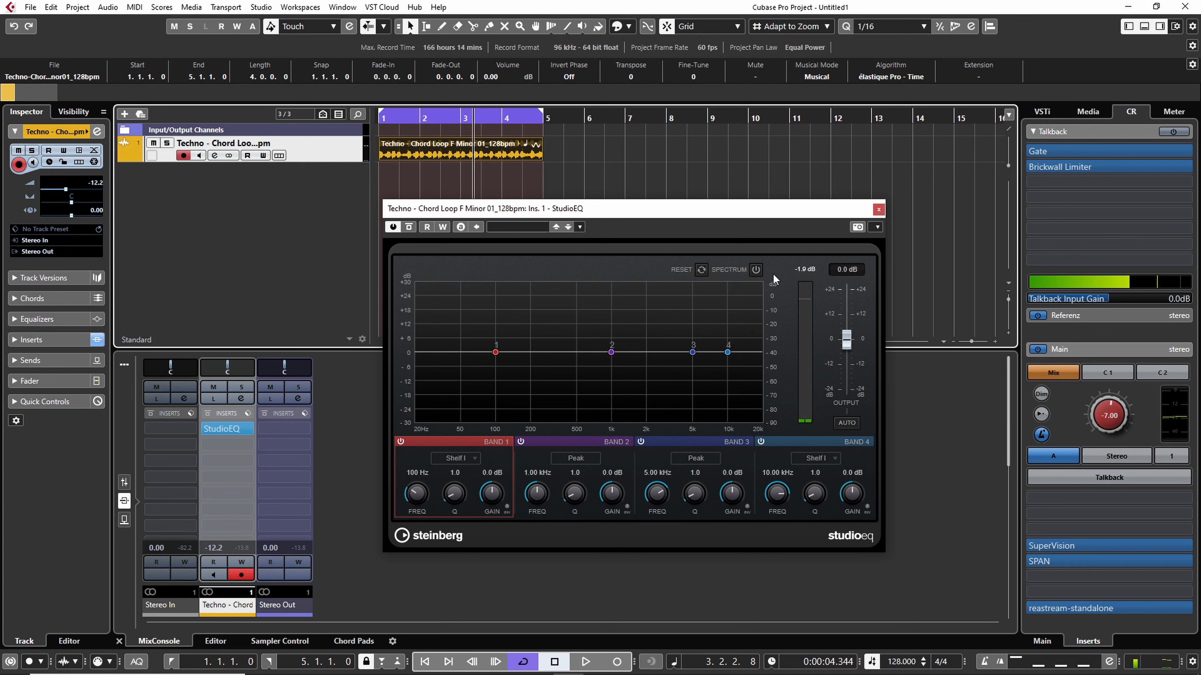
click(757, 270)
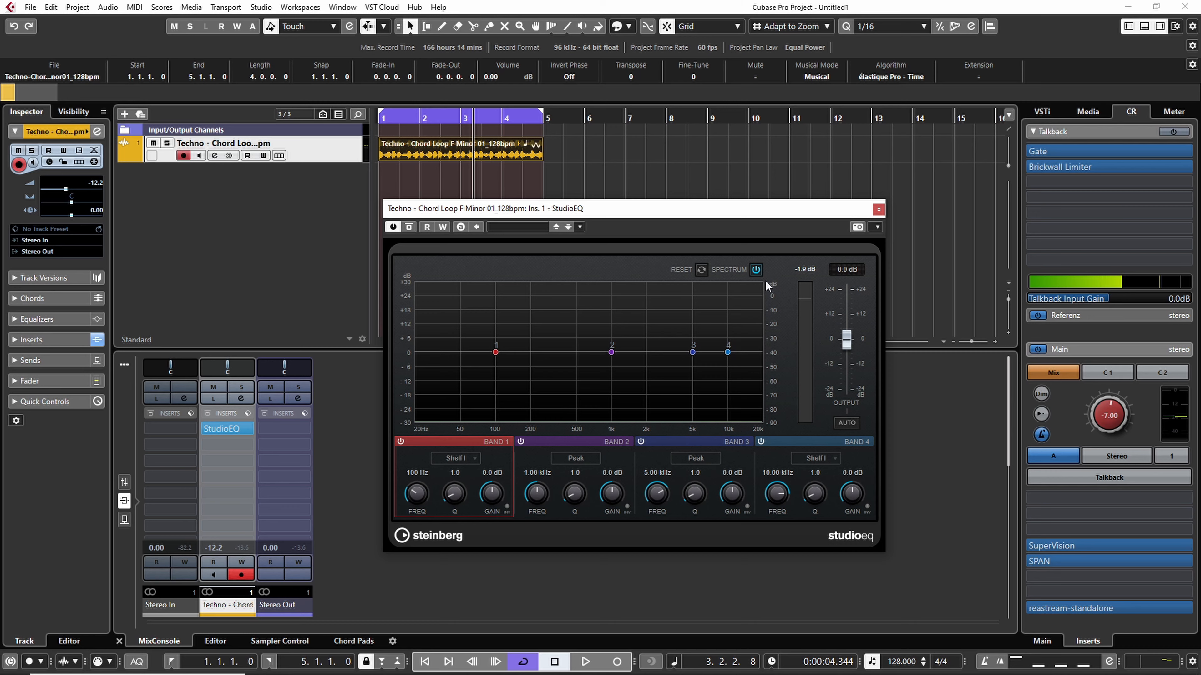
key(space)
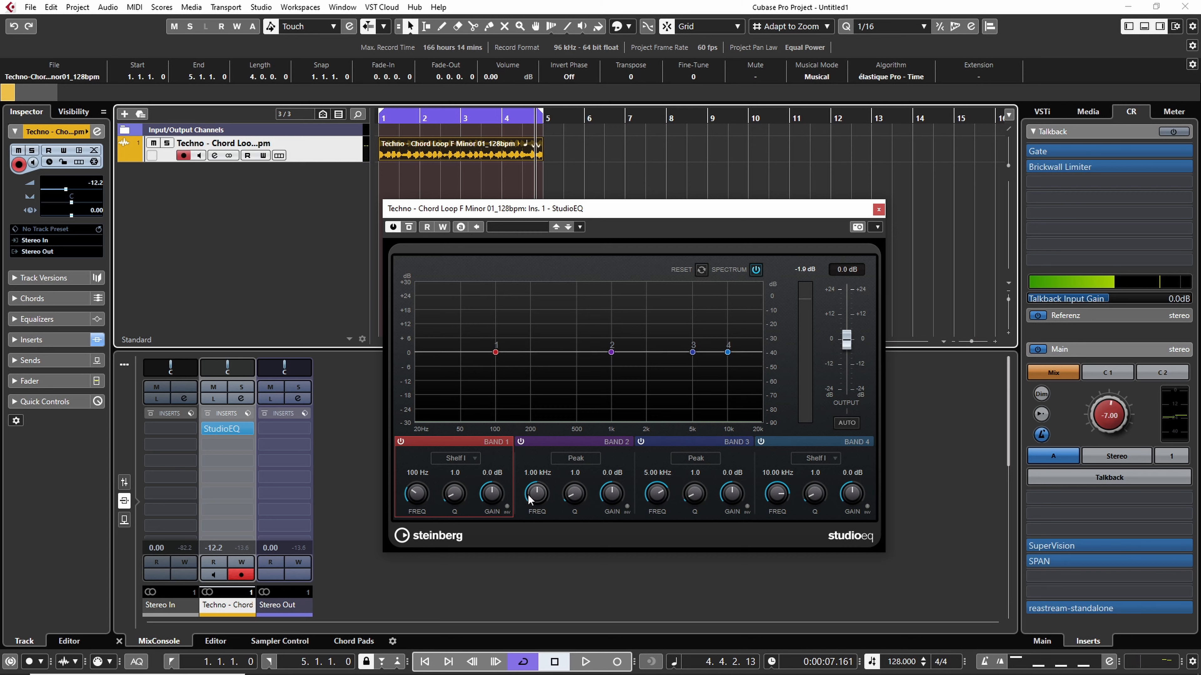
click(475, 460)
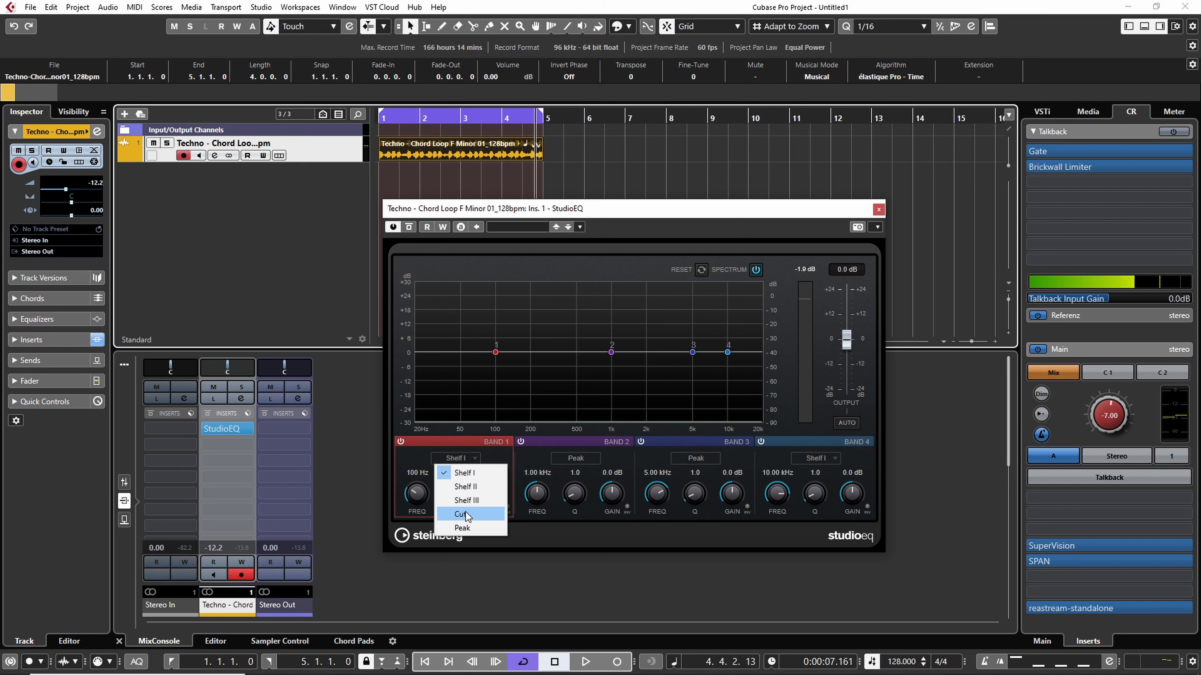
click(482, 441)
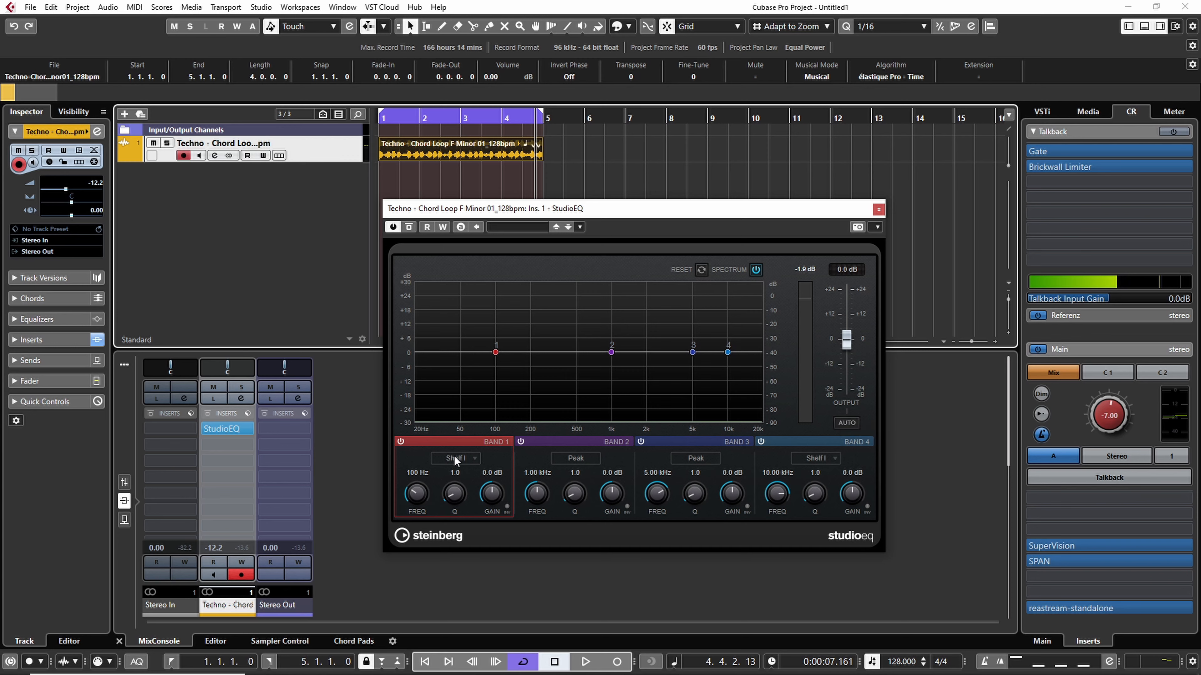
click(839, 459)
click(837, 459)
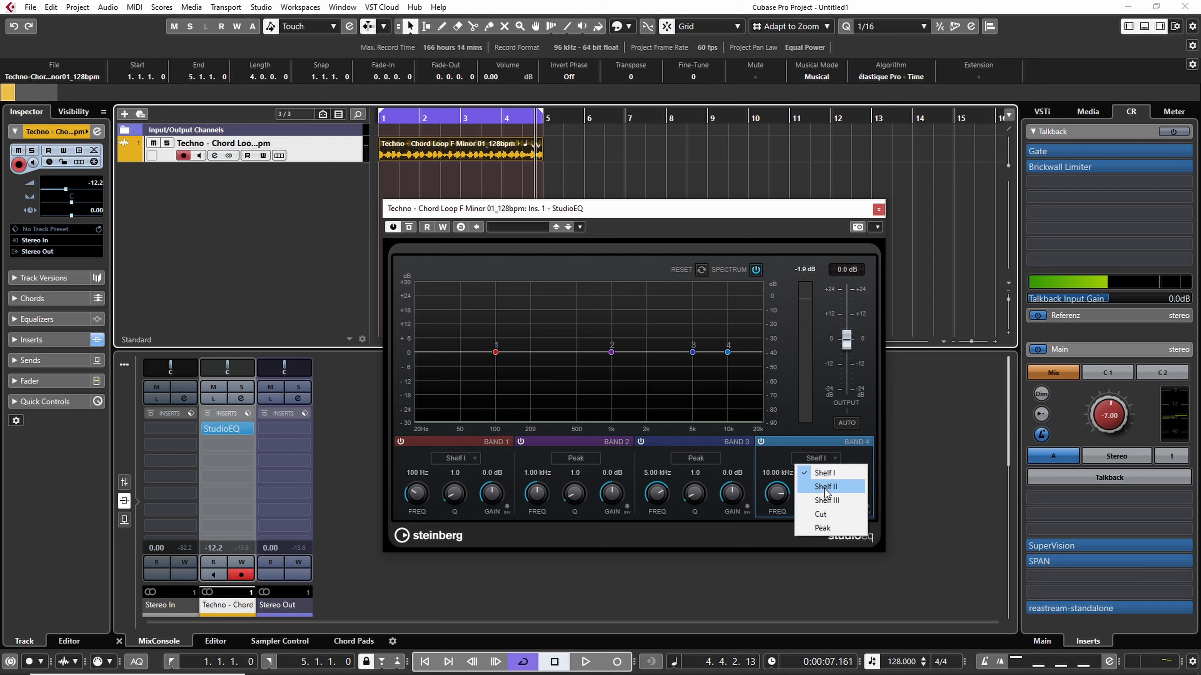
click(573, 458)
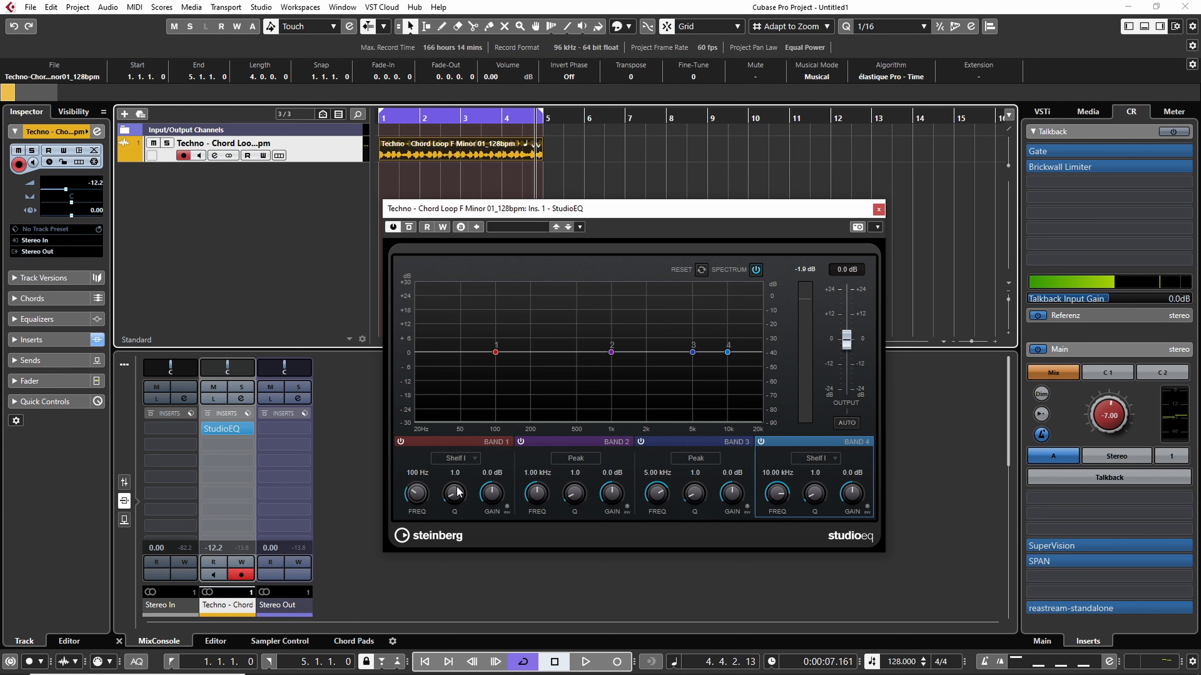
Set StudioEQ band 1 to a Cut filter at 150 Hz and audition the loop against the spectrum
click(479, 460)
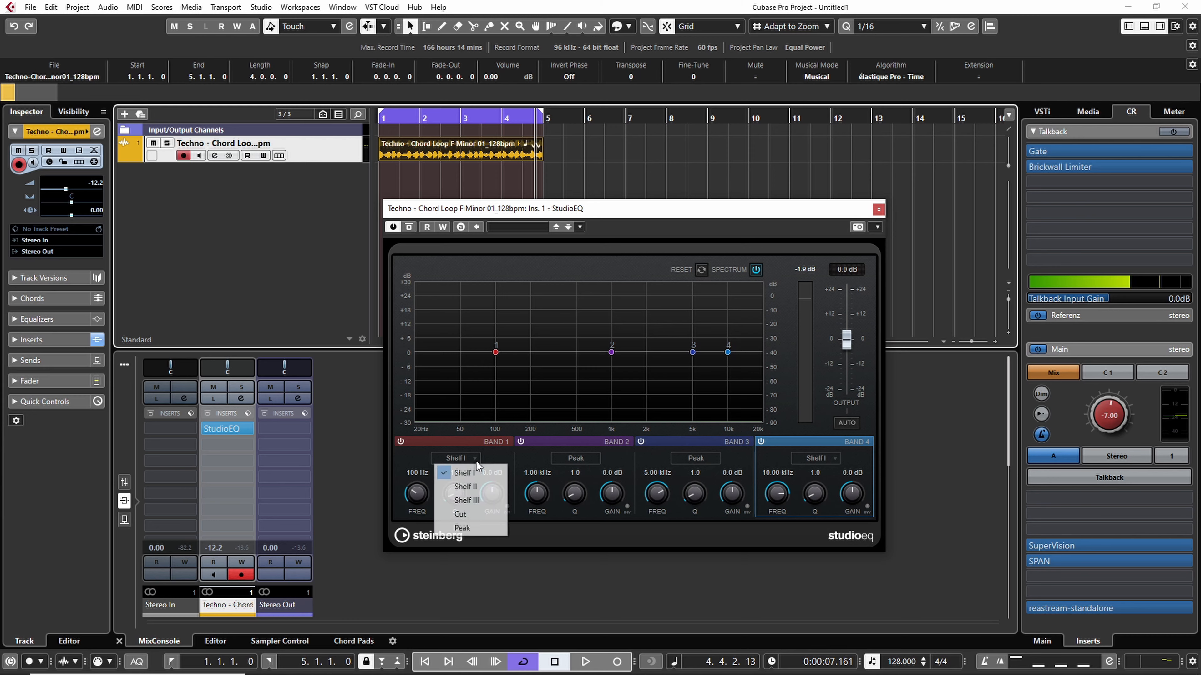
click(476, 514)
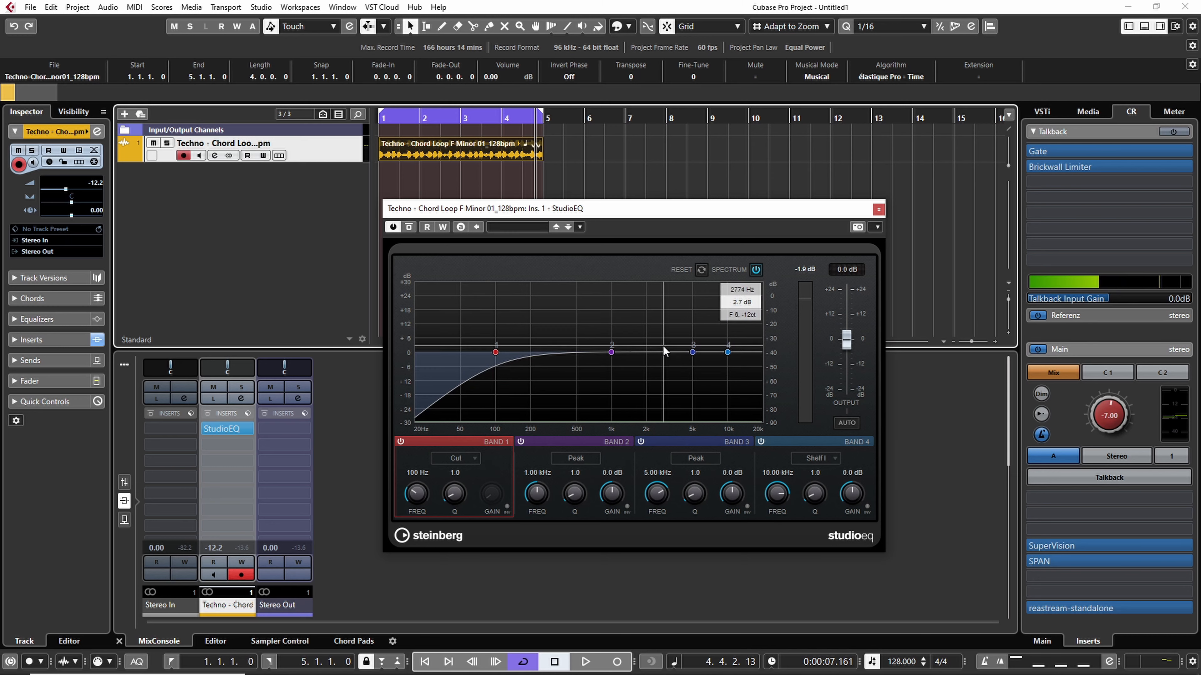
key(space)
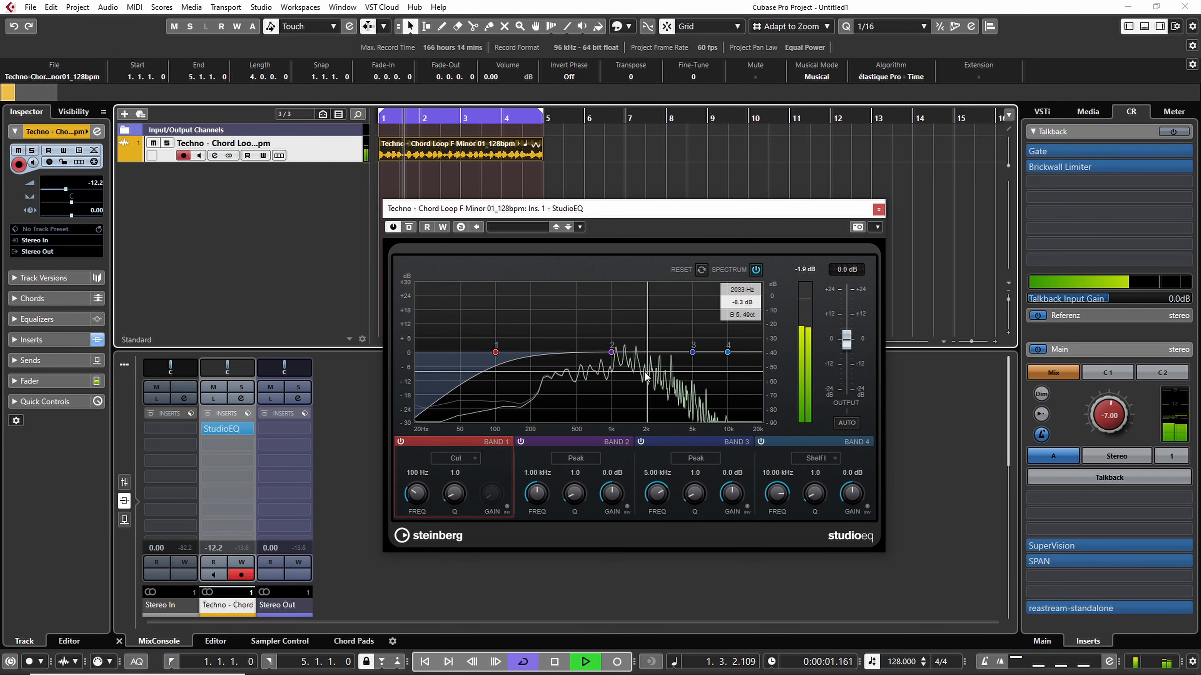
key(space)
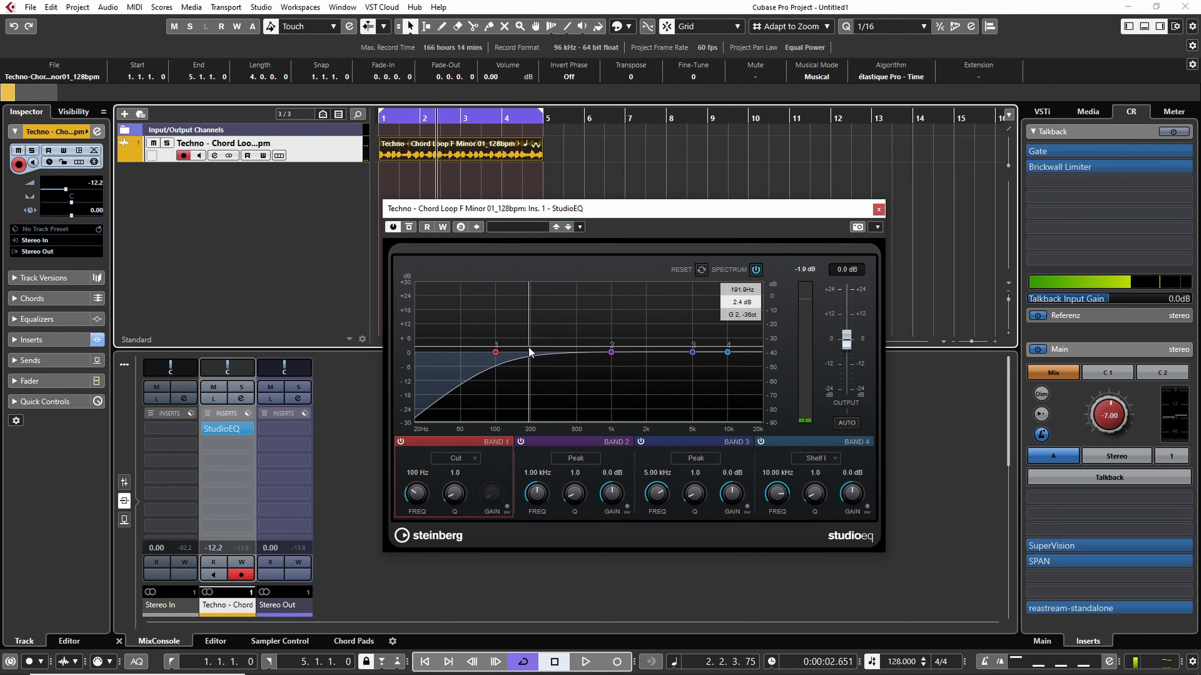
click(420, 472)
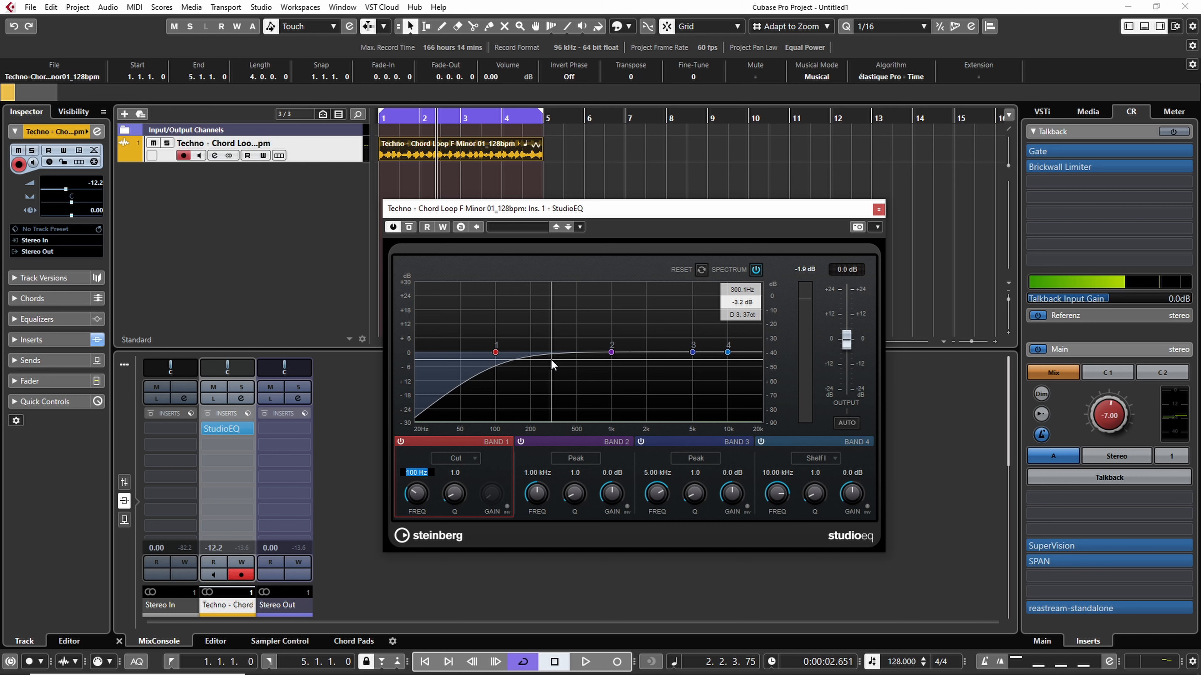
text(150)
key(Return)
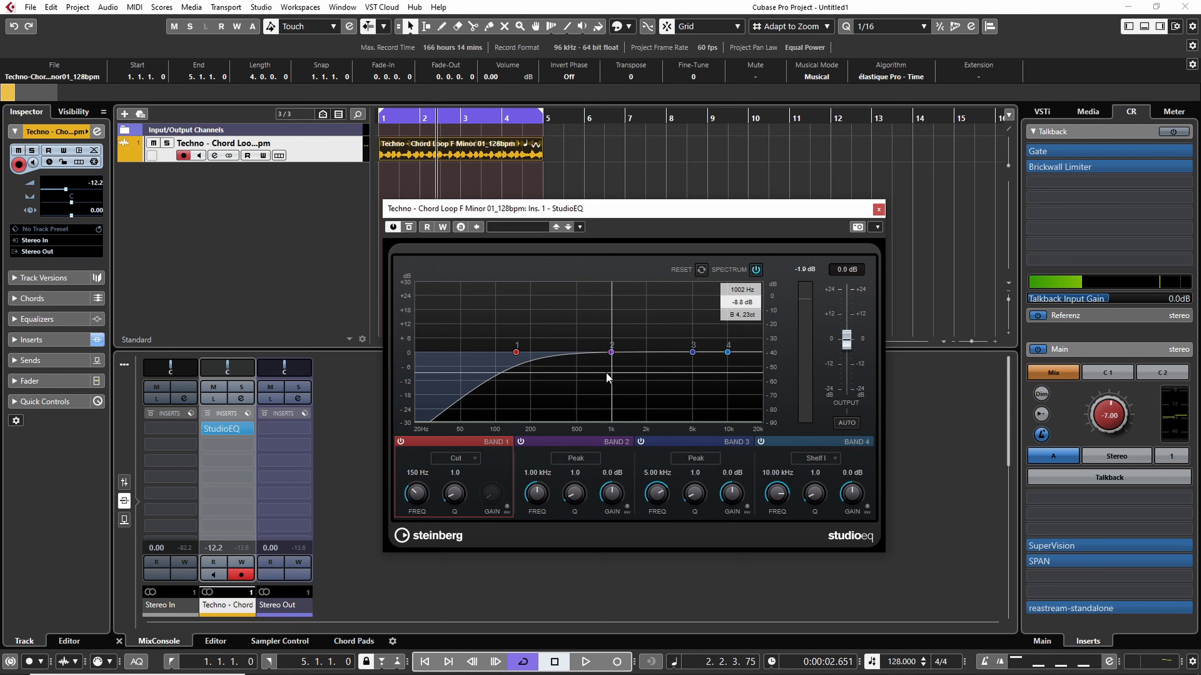
key(space)
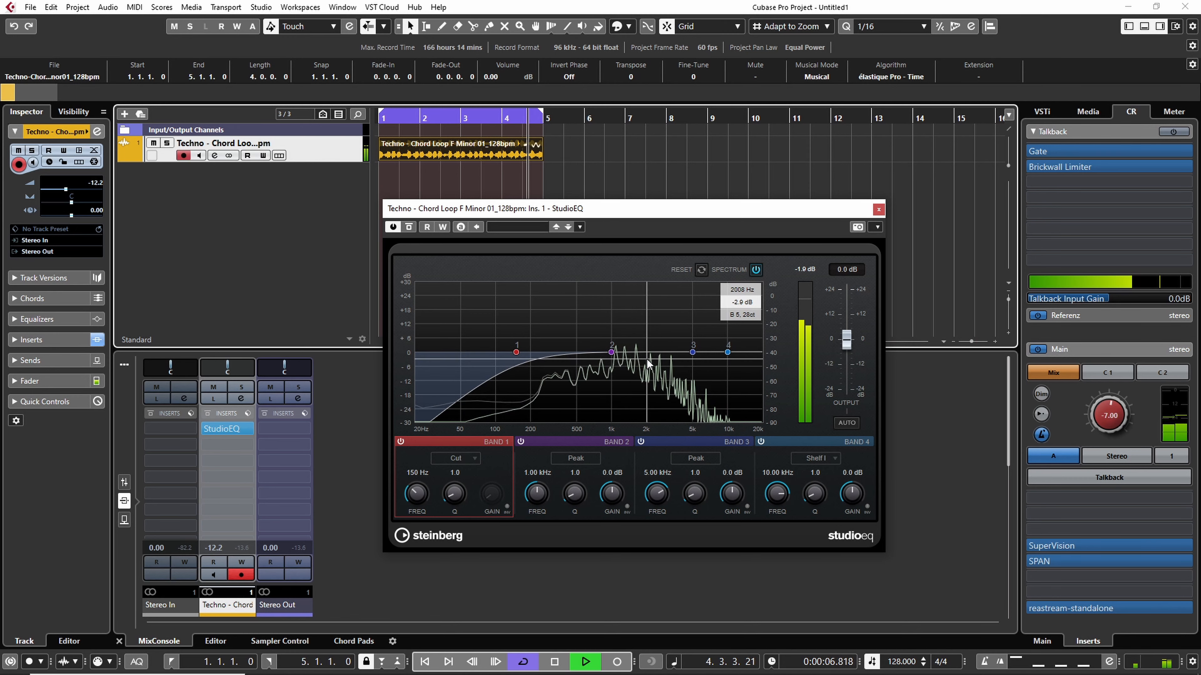
key(space)
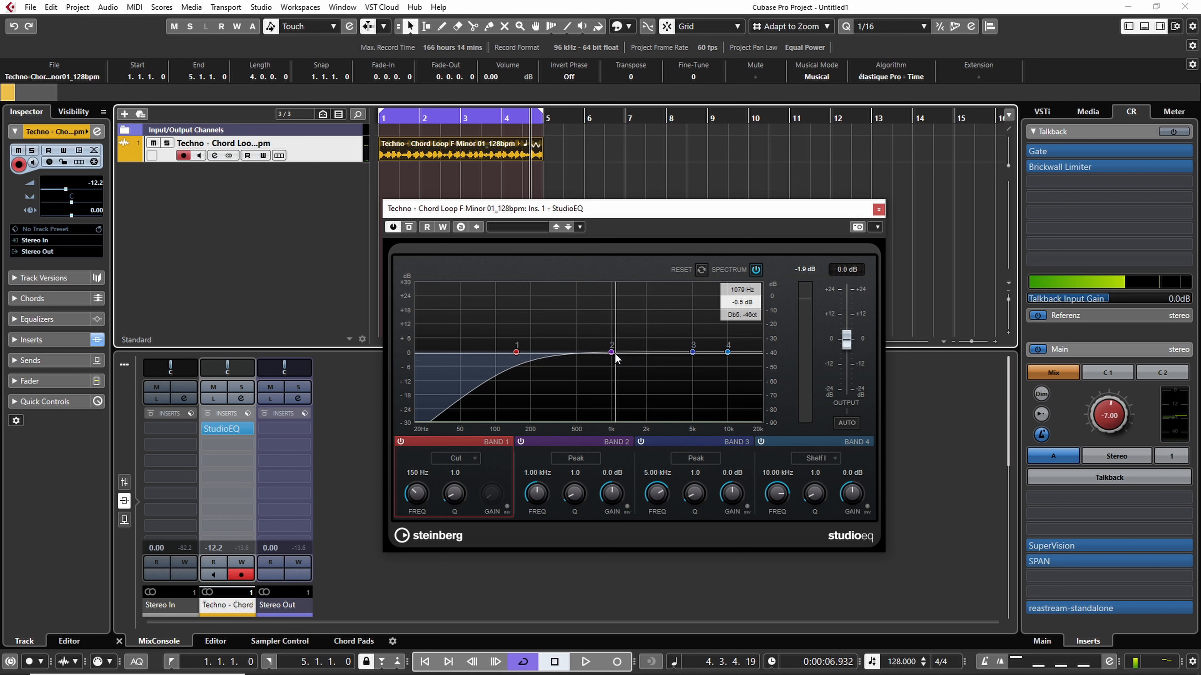
Boost band 2 to about 7.8 dB at about 1.01 kHz and audition the effect on the loop
drag(611, 354, 617, 342)
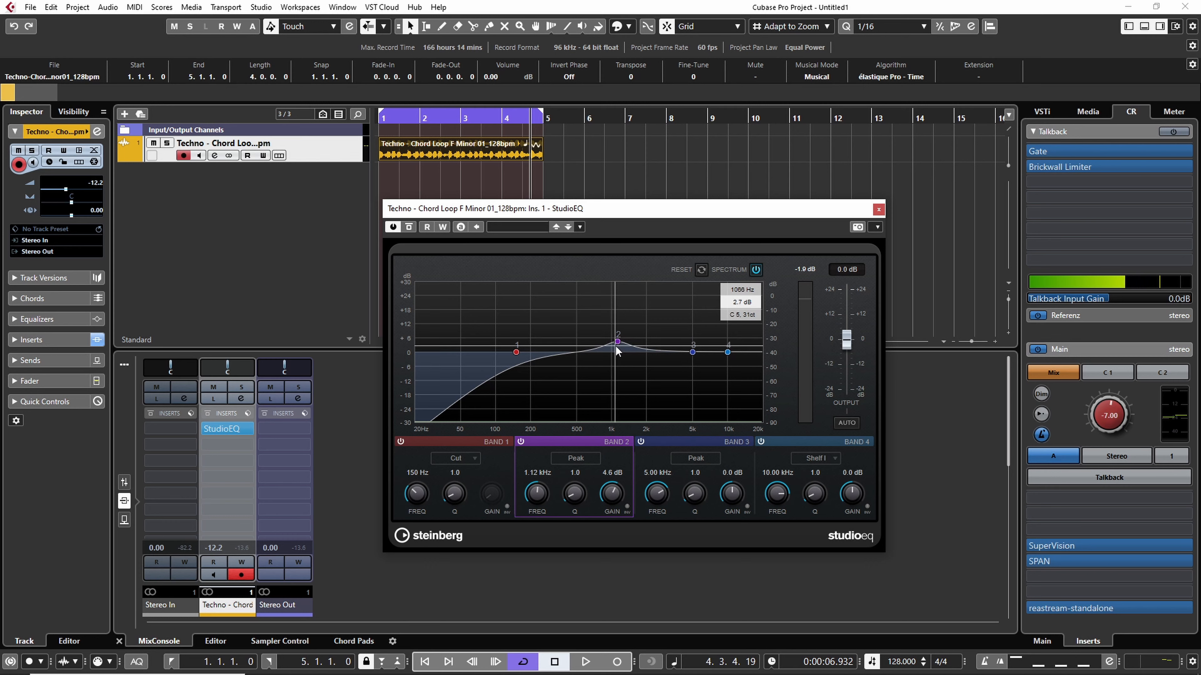
drag(618, 343, 613, 343)
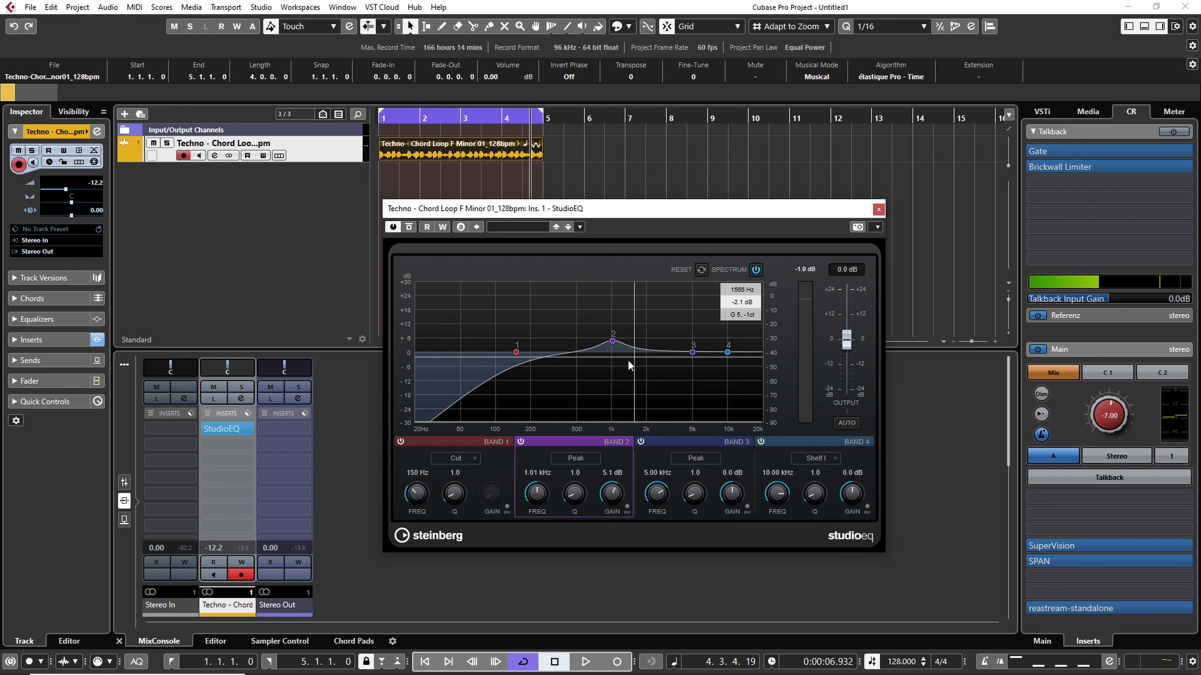
drag(613, 344, 613, 337)
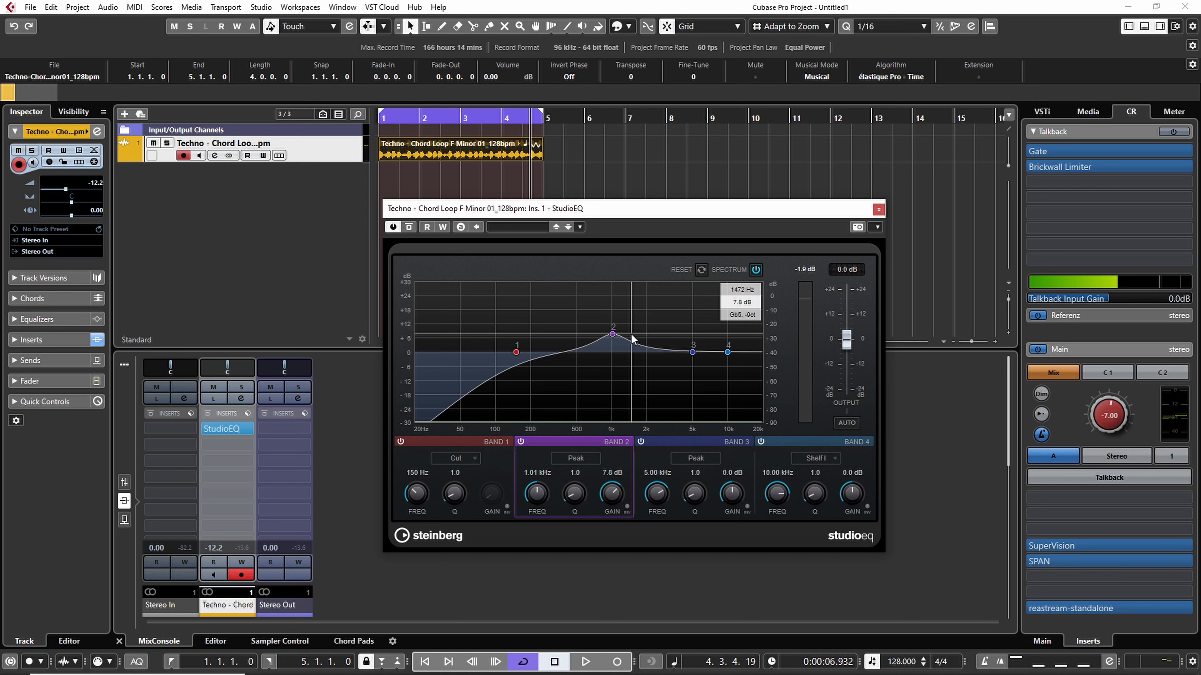
key(space)
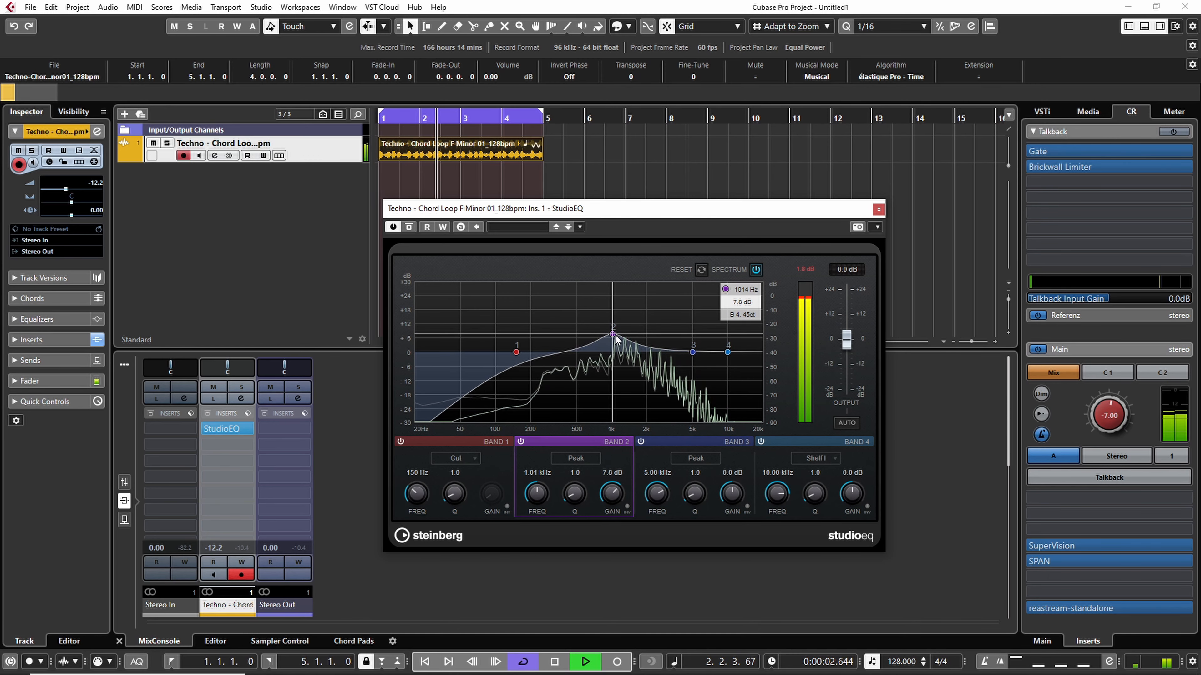
key(space)
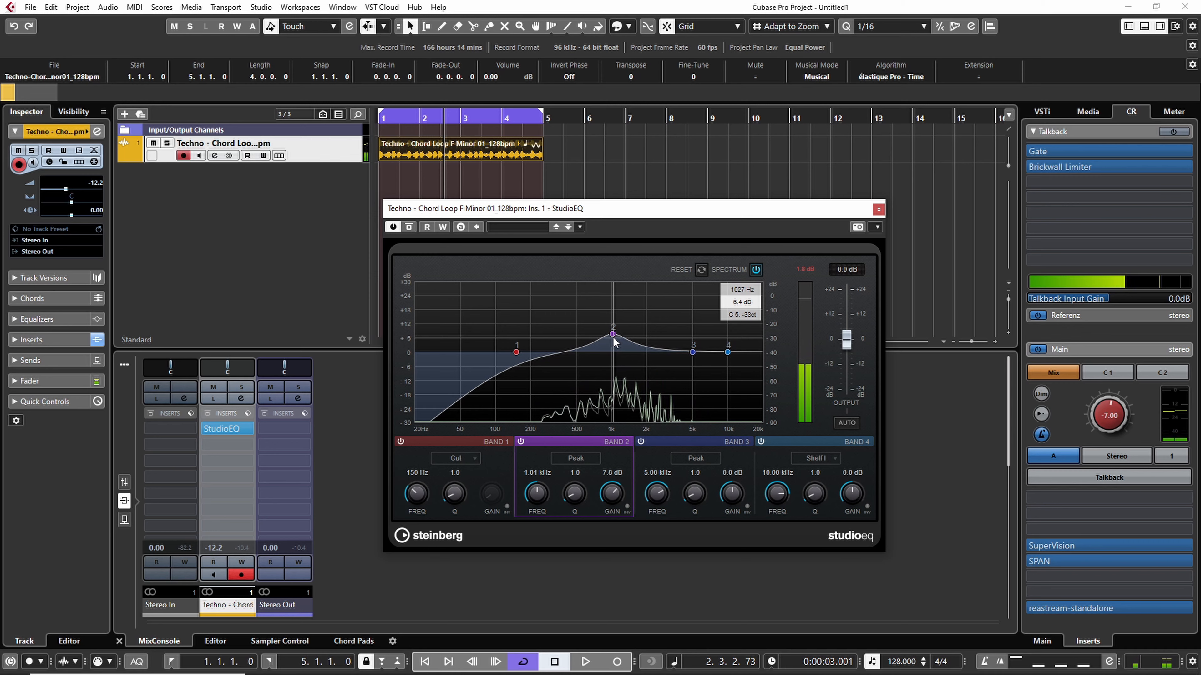
Adjust the band 2 peak to about 1.04 kHz with a Q of 0.7 and a gain of 2.5 dB
drag(612, 334, 614, 340)
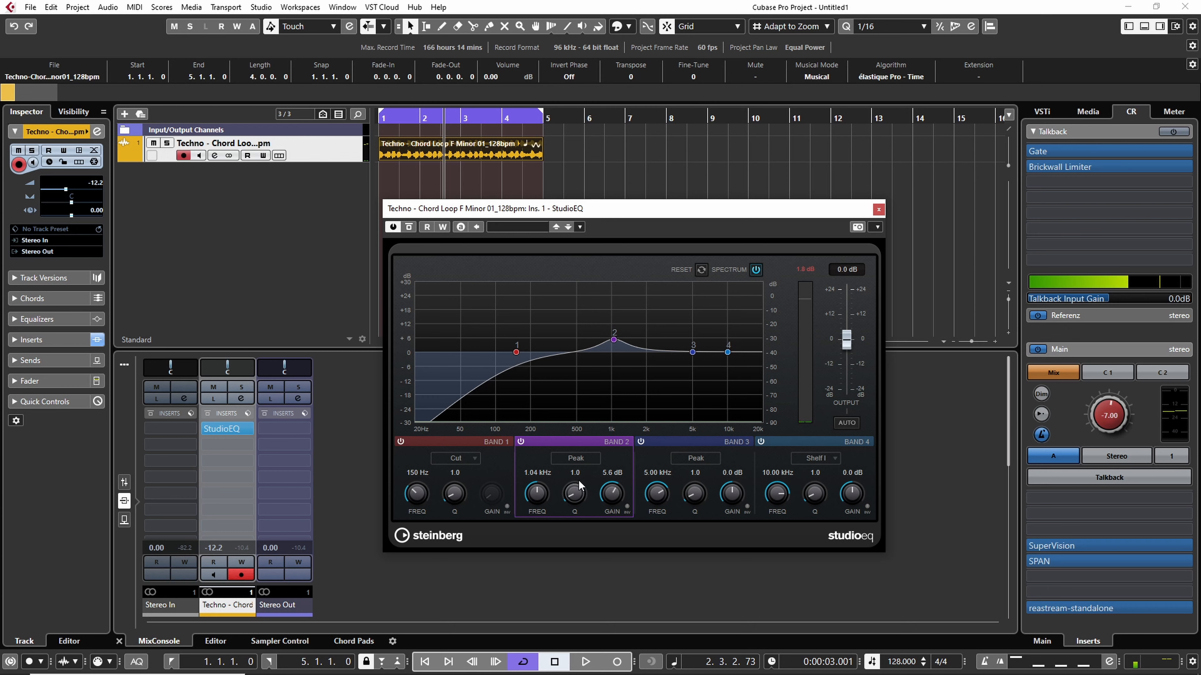
drag(578, 481, 576, 504)
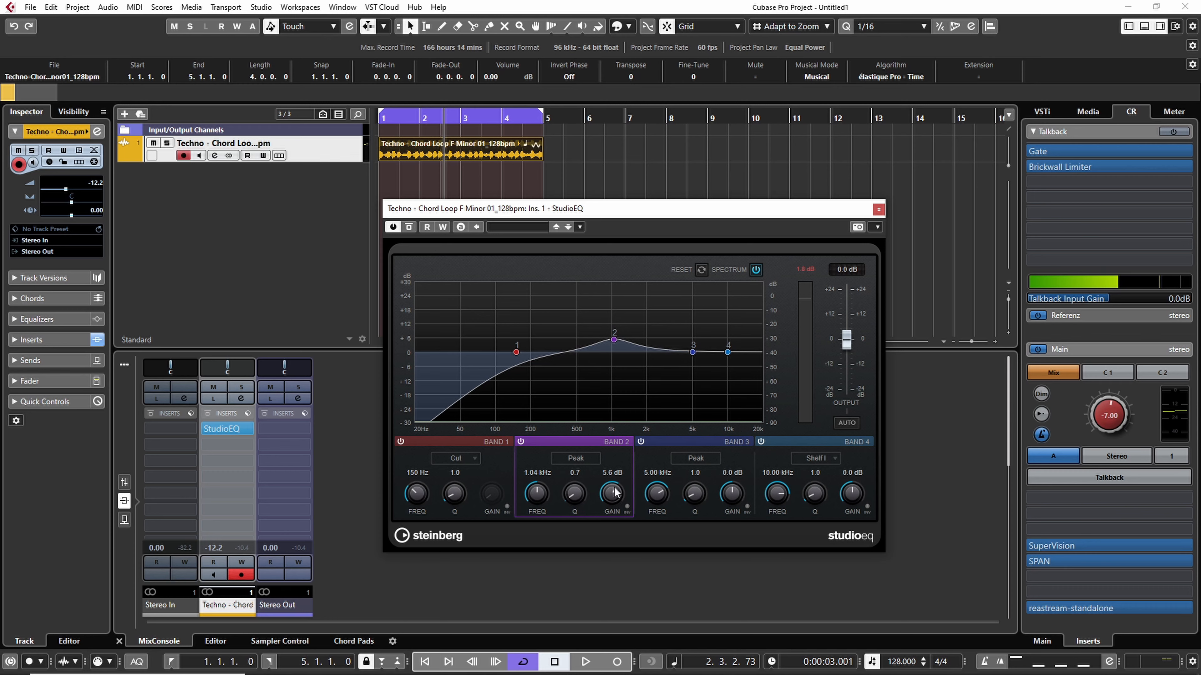
drag(614, 496, 615, 502)
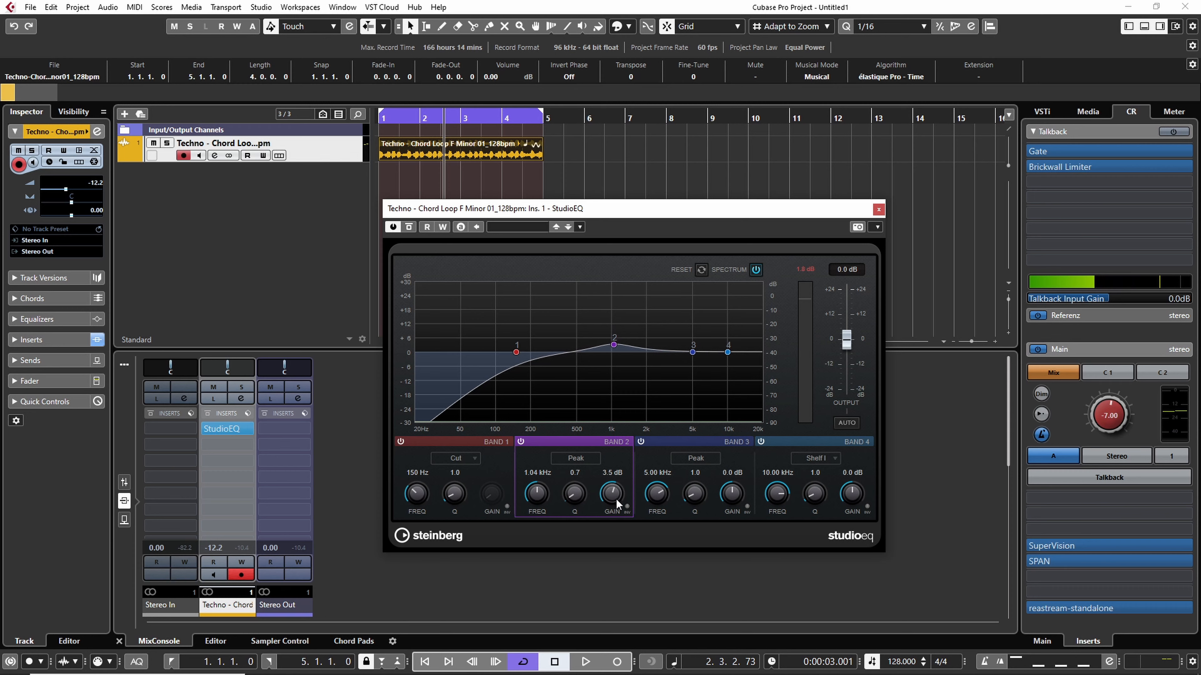
drag(610, 498, 609, 501)
Try a band 3 cut of about -3.5 dB at about 5.10 kHz and reset its gain to 0 dB
drag(692, 352, 694, 361)
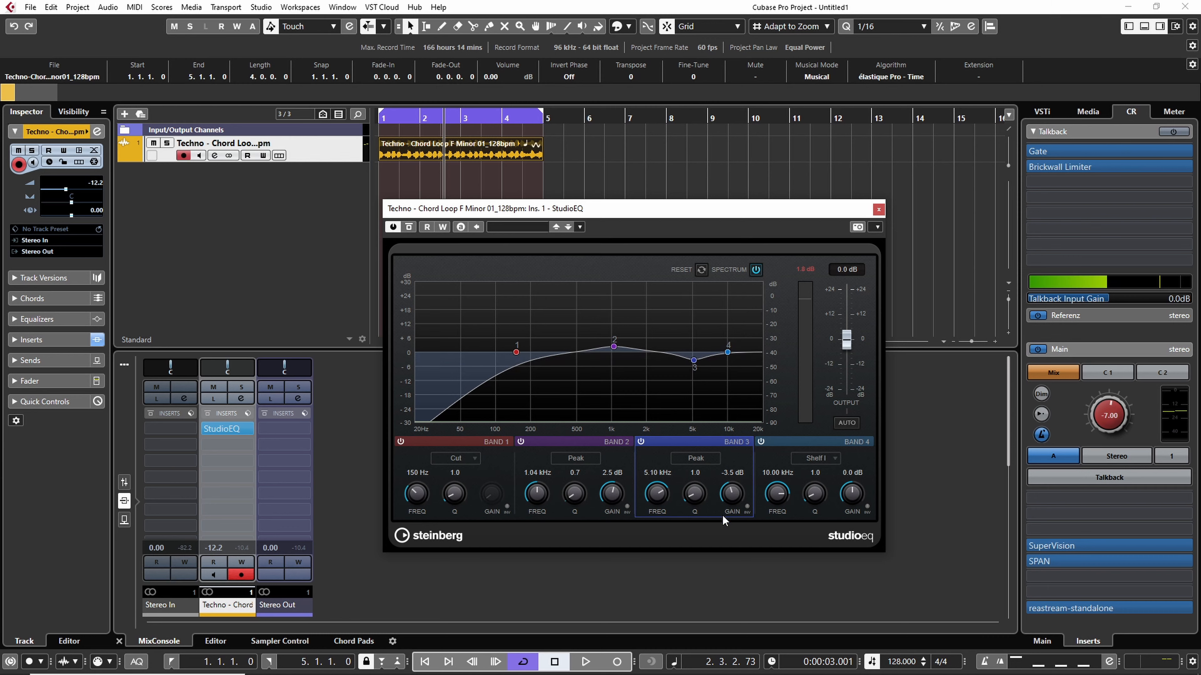
ctrl+click(731, 495)
Set band 4 to a Shelf II filter at about 3.78 kHz with a gain of about -4.6 dB
click(825, 459)
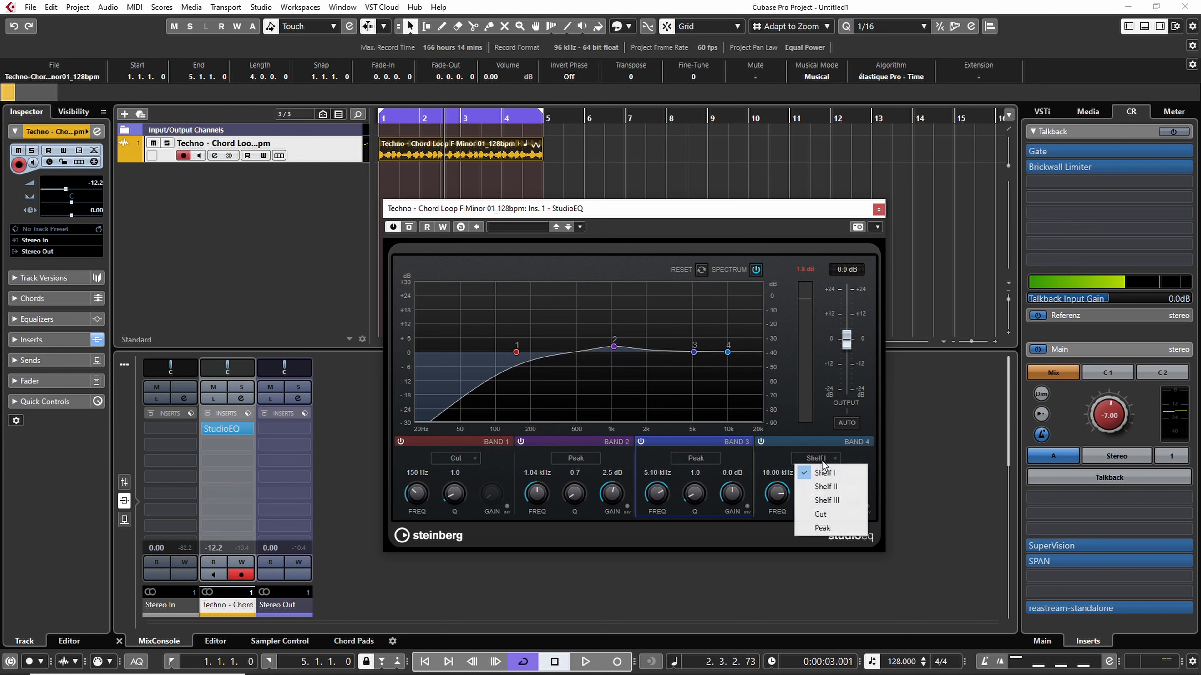
click(826, 487)
drag(727, 356, 678, 363)
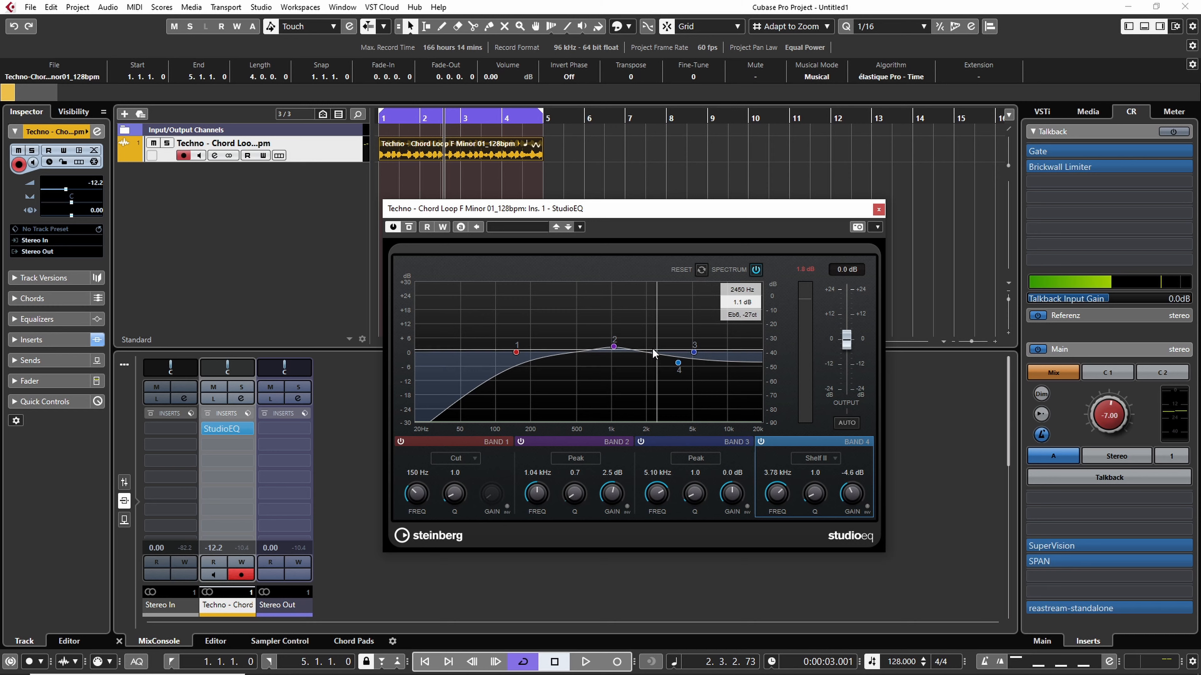
Audition the loop with the EQ active and then bypassed to compare the sound, and stop playback
key(space)
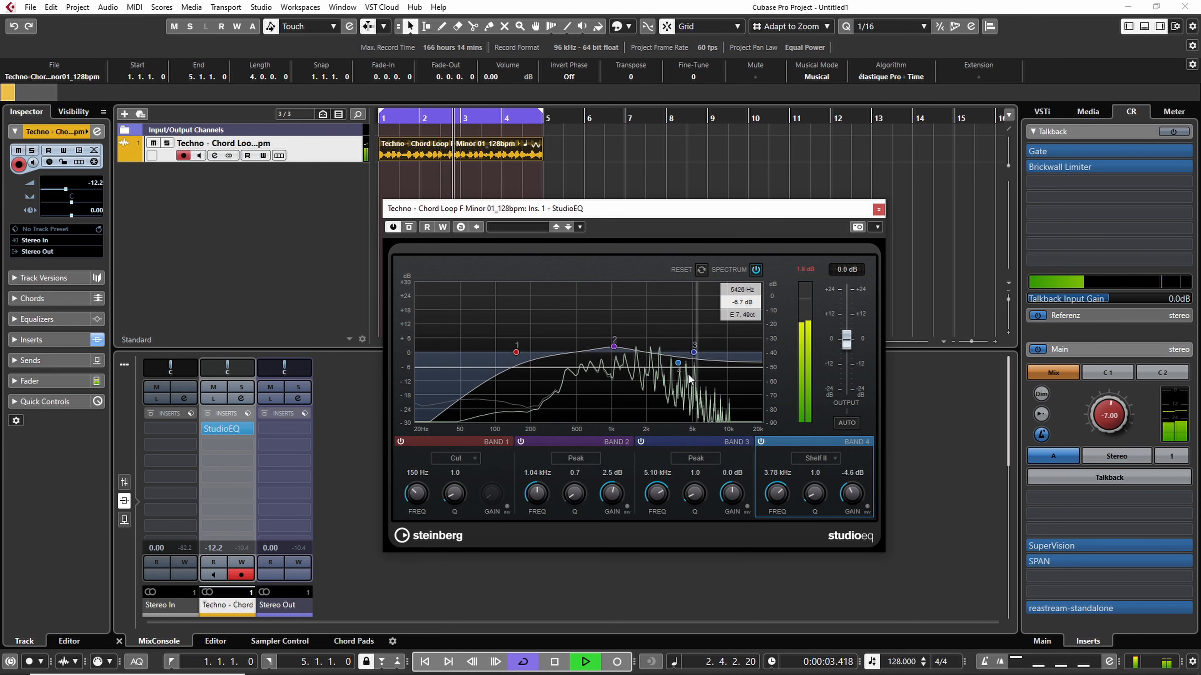
click(409, 228)
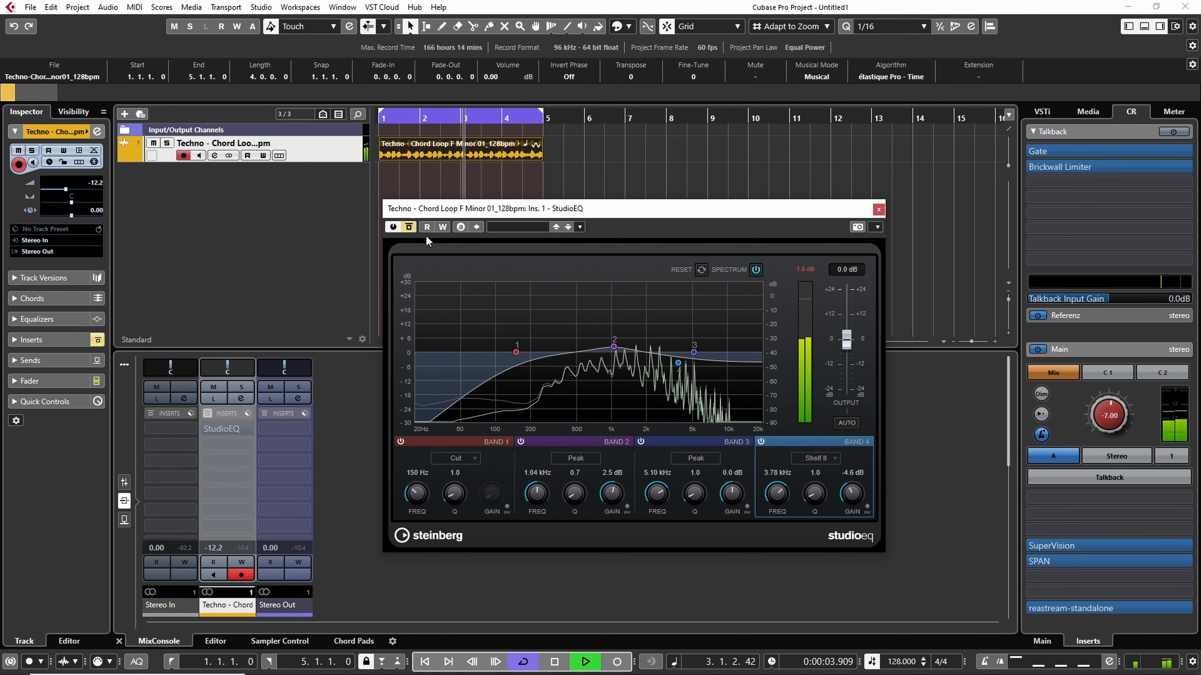
key(space)
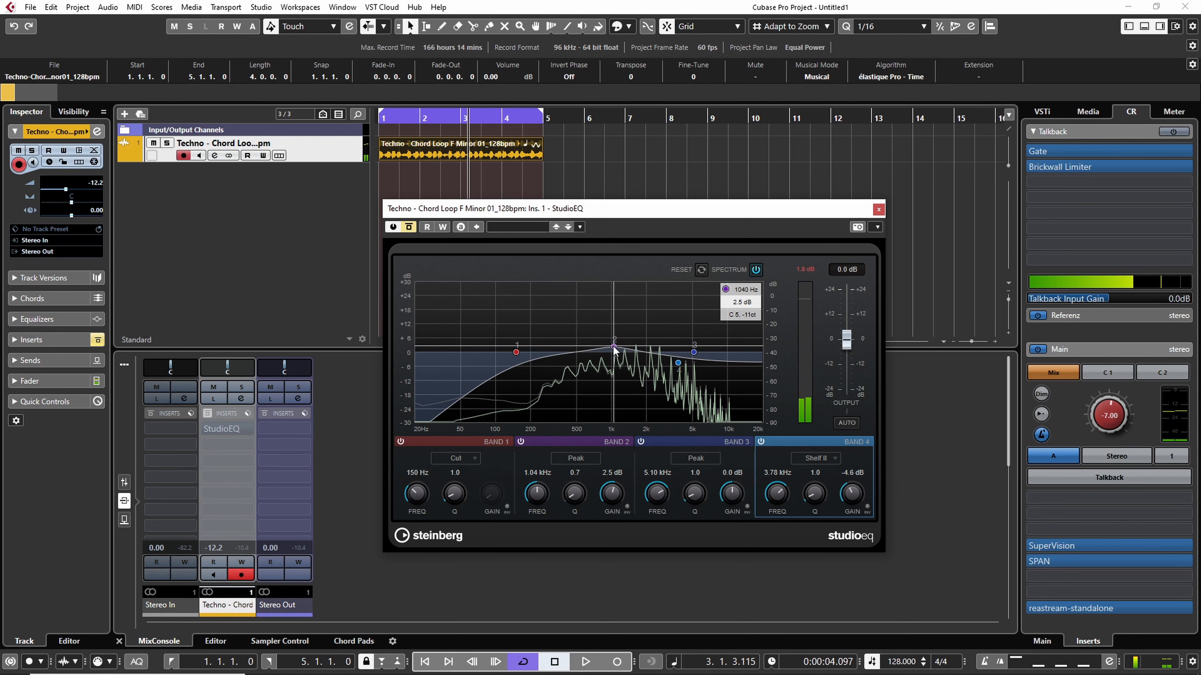
Boost band 2 to about 8.3 dB at 1.00 kHz and try Q values from 0.5 to 10.0, ending at 2.8
drag(614, 347, 612, 334)
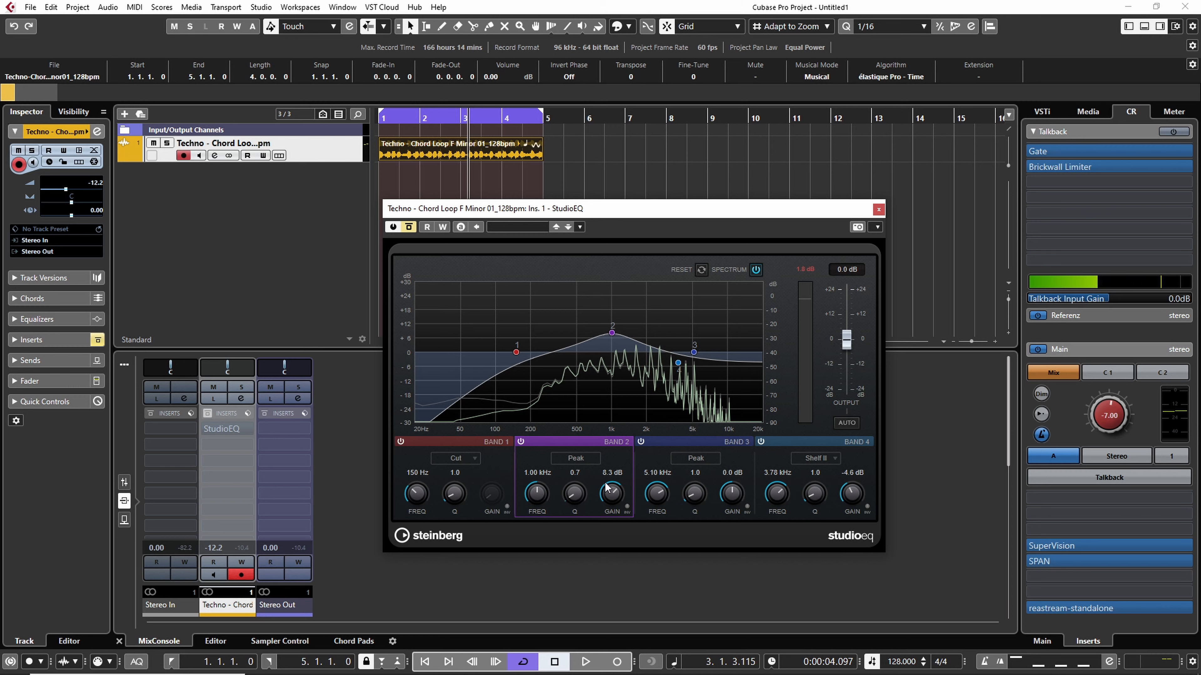
drag(577, 497, 573, 500)
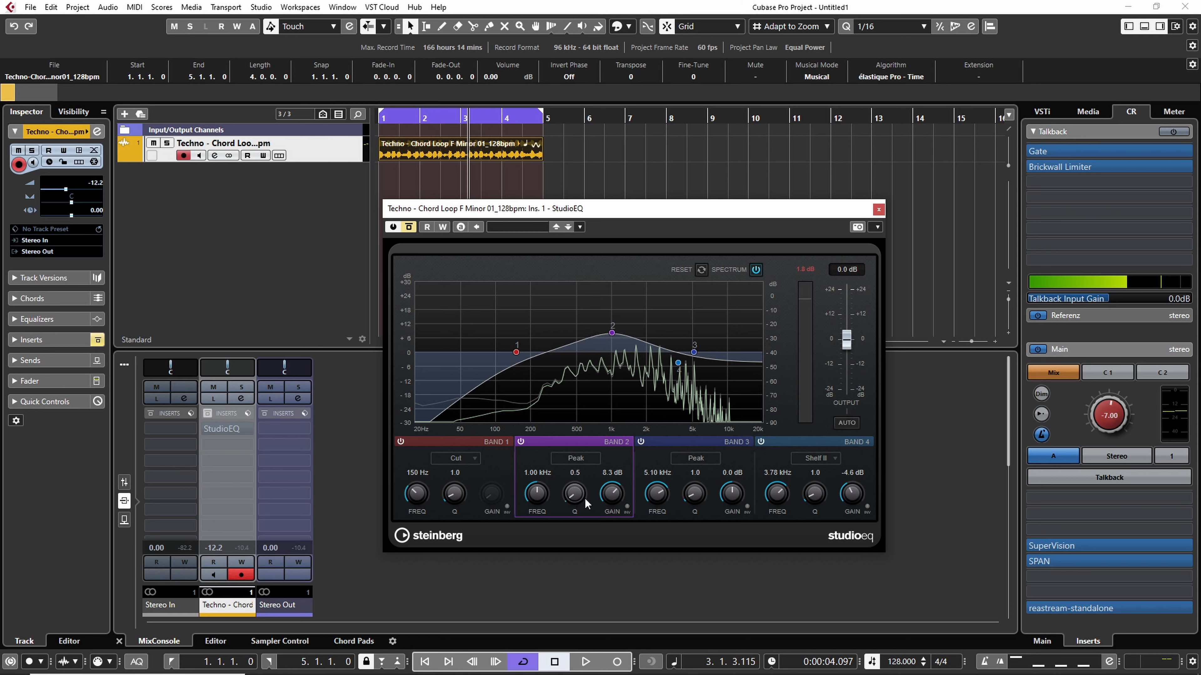
mouse_move(575, 499)
mouse_down()
mouse_move(576, 448)
mouse_move(580, 502)
mouse_up()
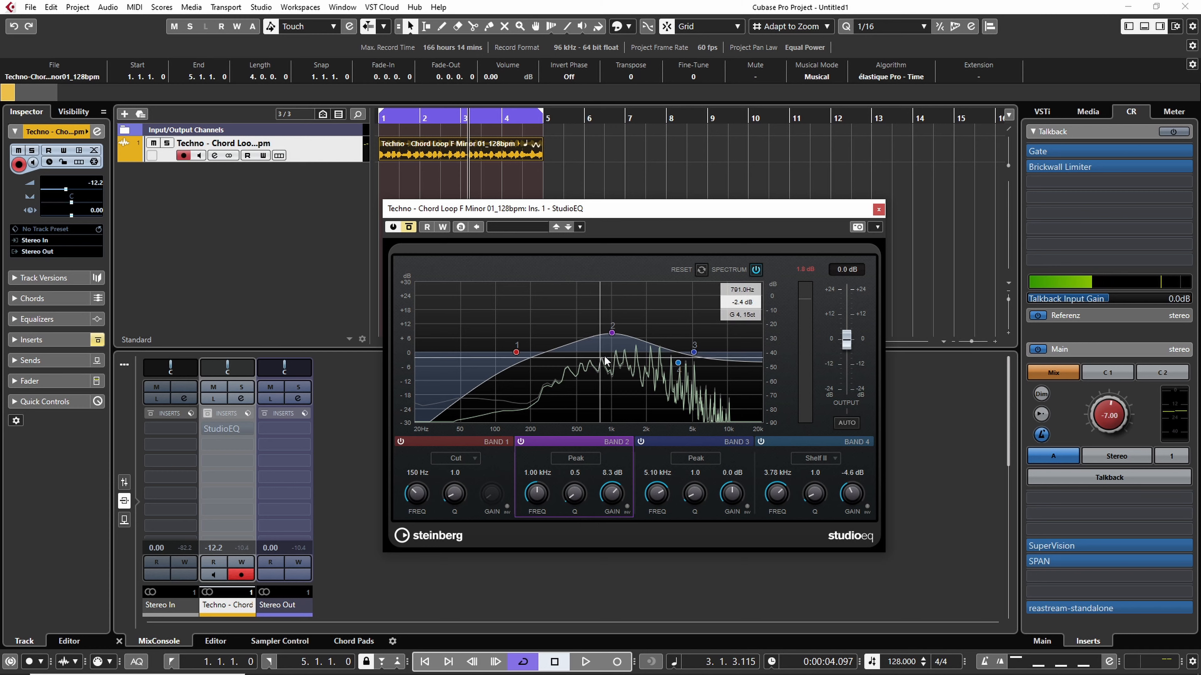
drag(575, 494, 577, 398)
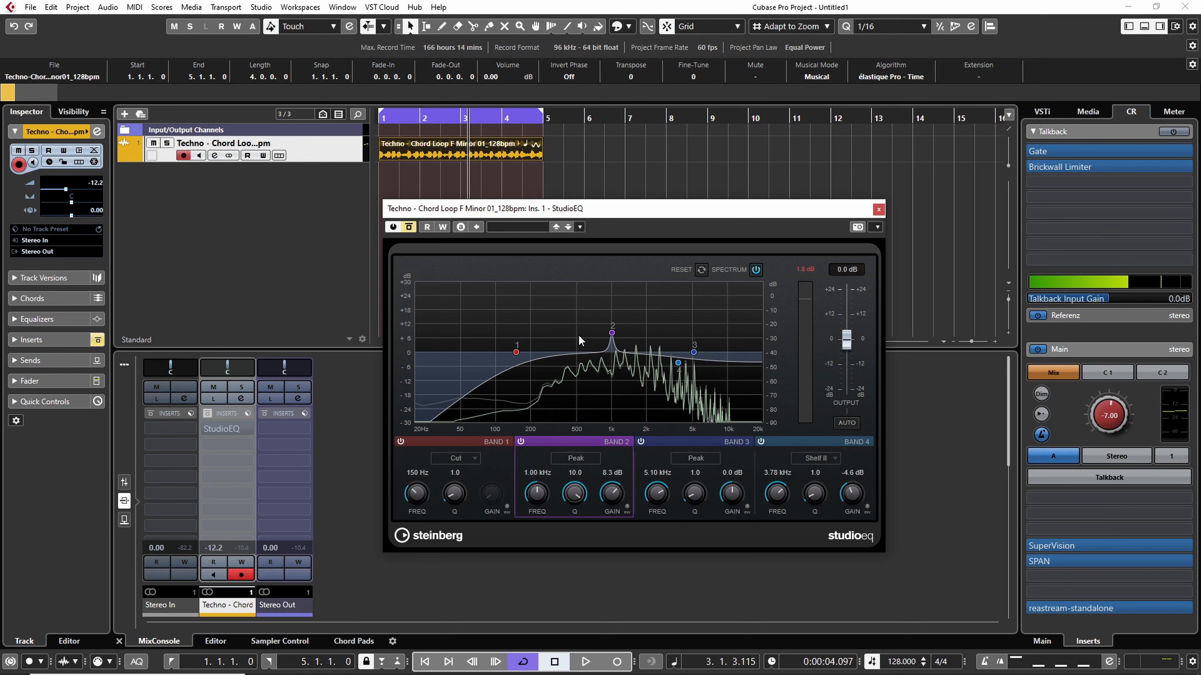
drag(574, 495, 589, 568)
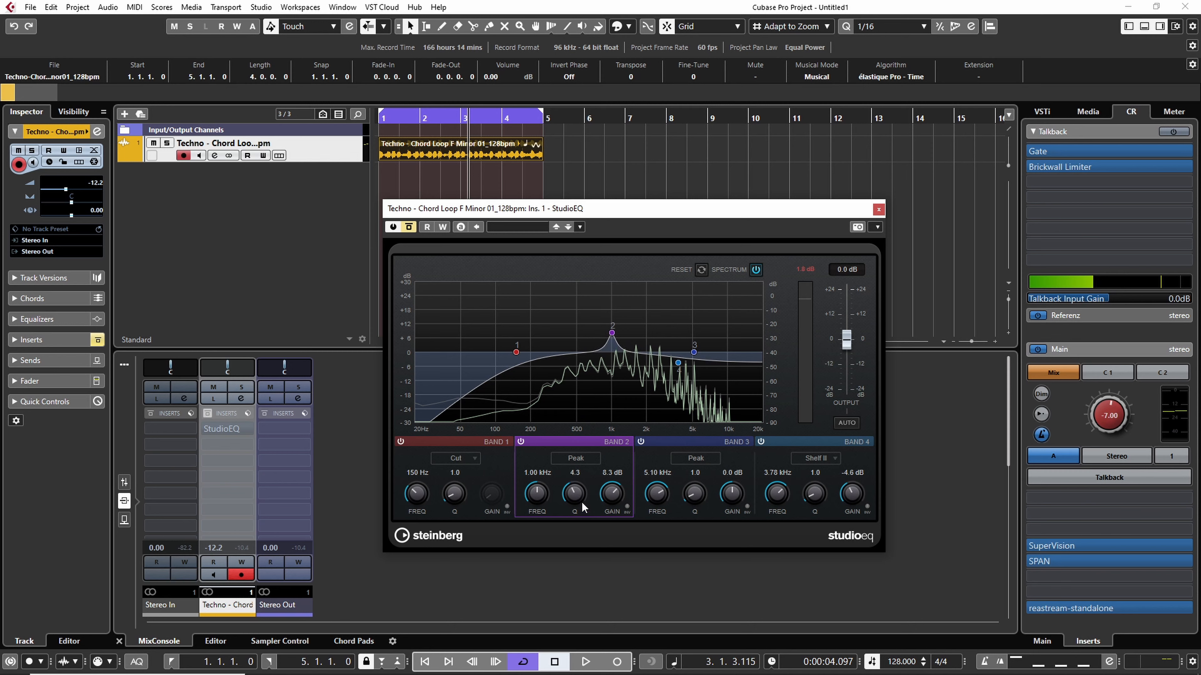
drag(582, 503, 597, 520)
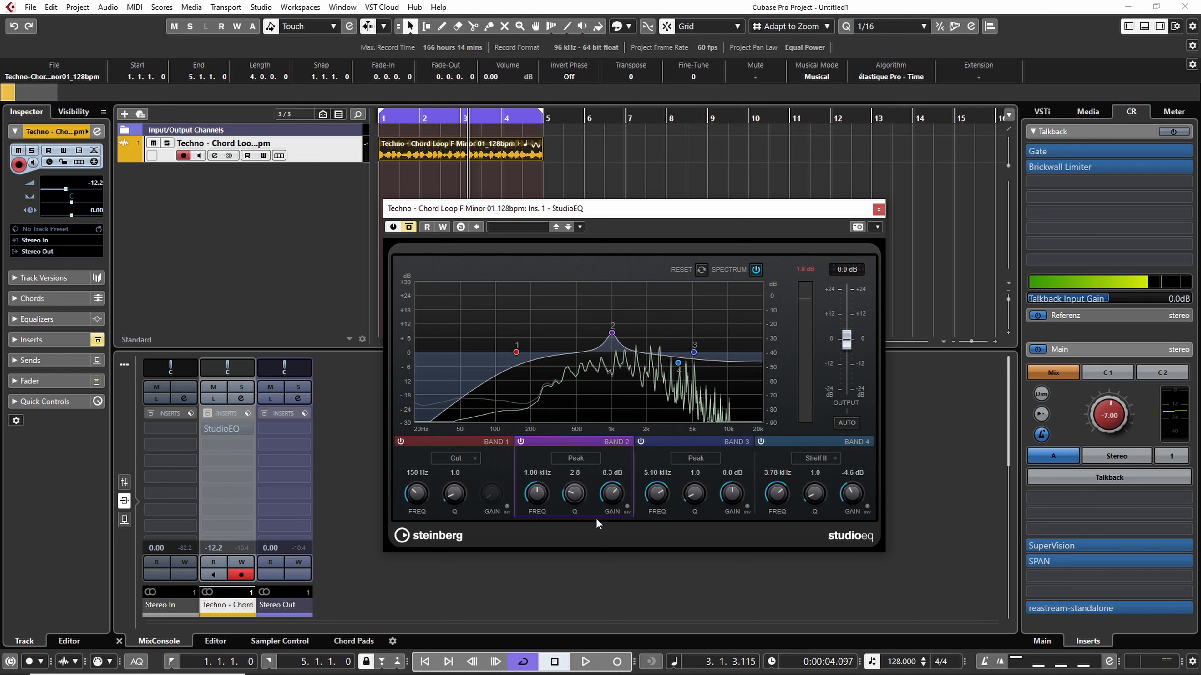
Toggle band 2's gain inversion on and off twice, and take StudioEQ out of bypass
click(627, 507)
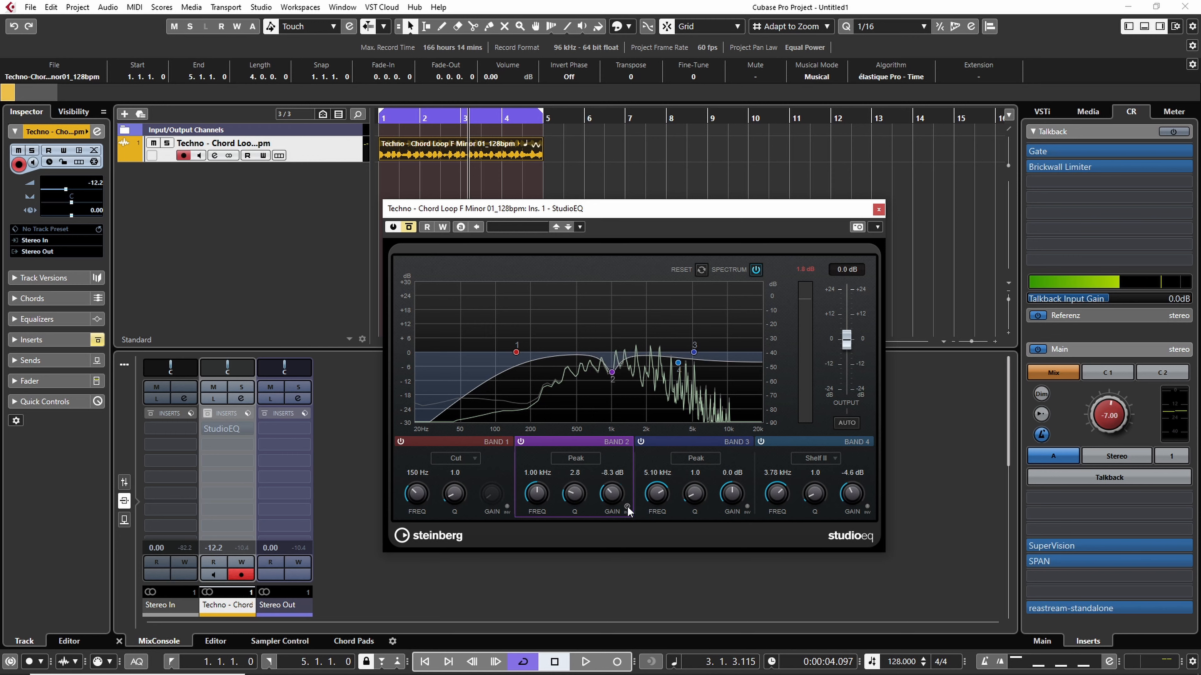
click(626, 506)
click(627, 506)
click(627, 506)
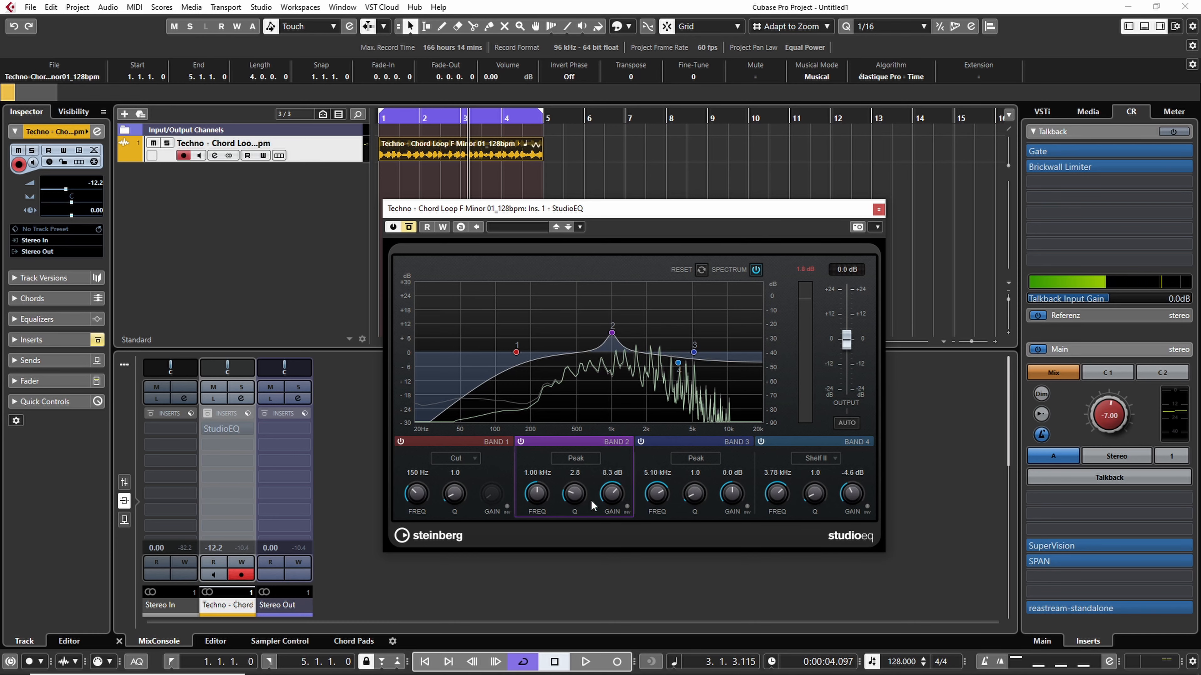
click(410, 227)
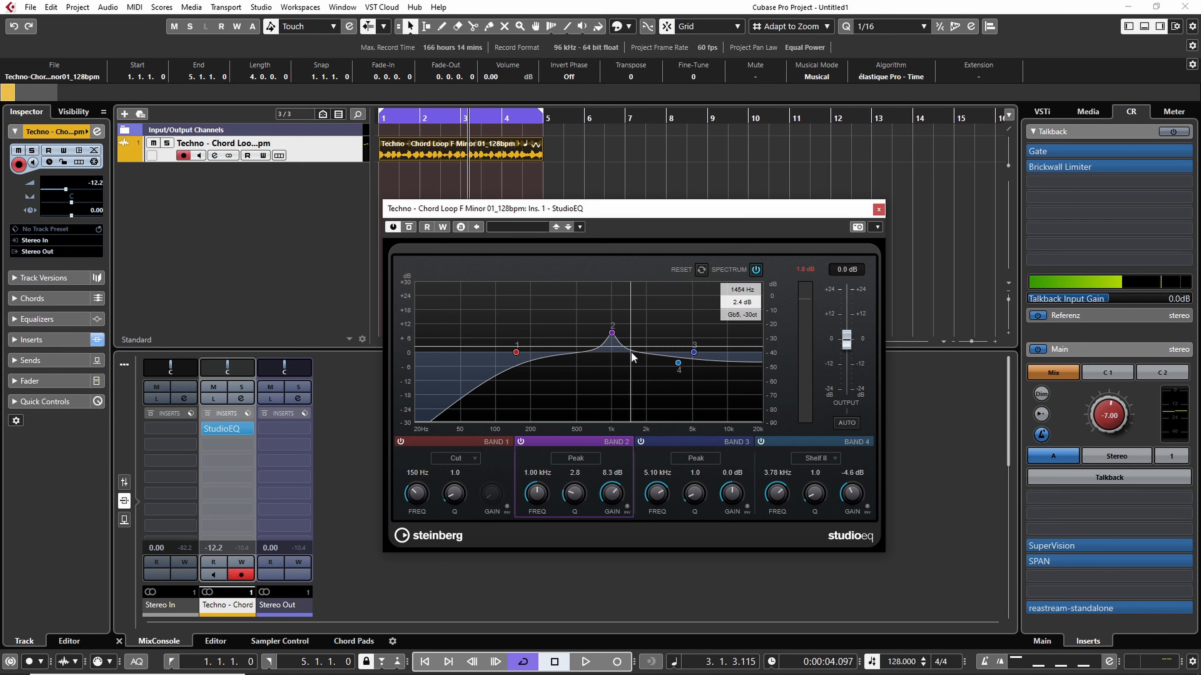
Move the band 2 peak down to about 36 Hz at about 7.8 dB and deactivate bands 1 and 4
drag(612, 333, 444, 334)
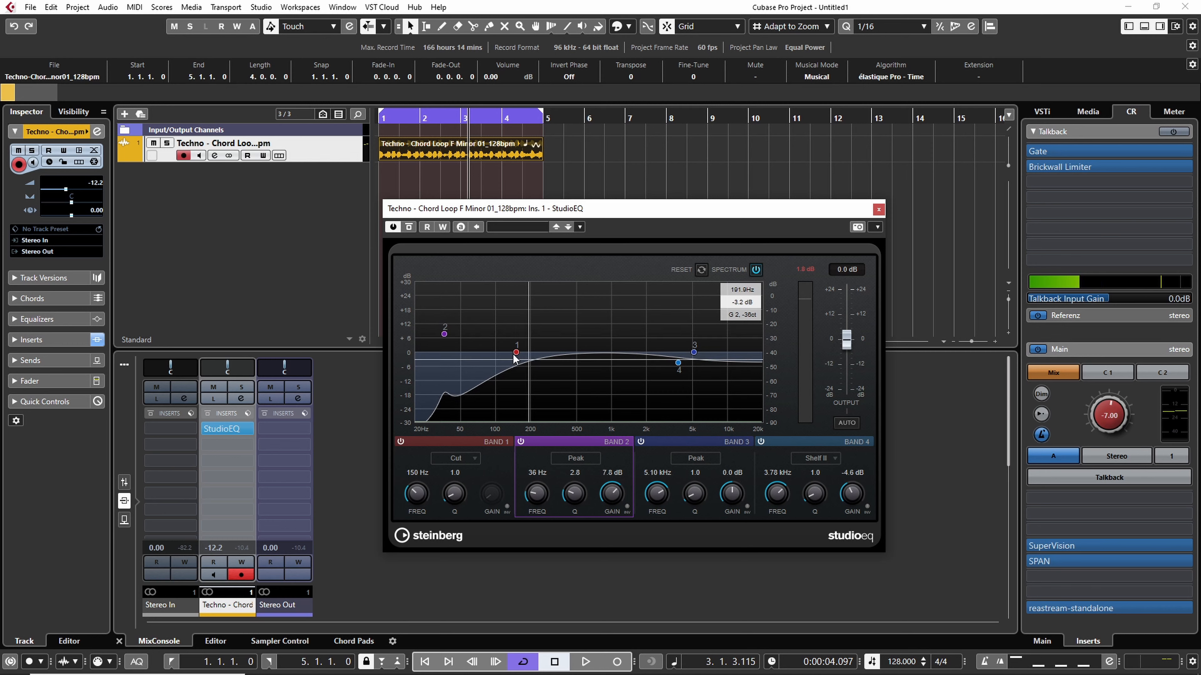
click(401, 442)
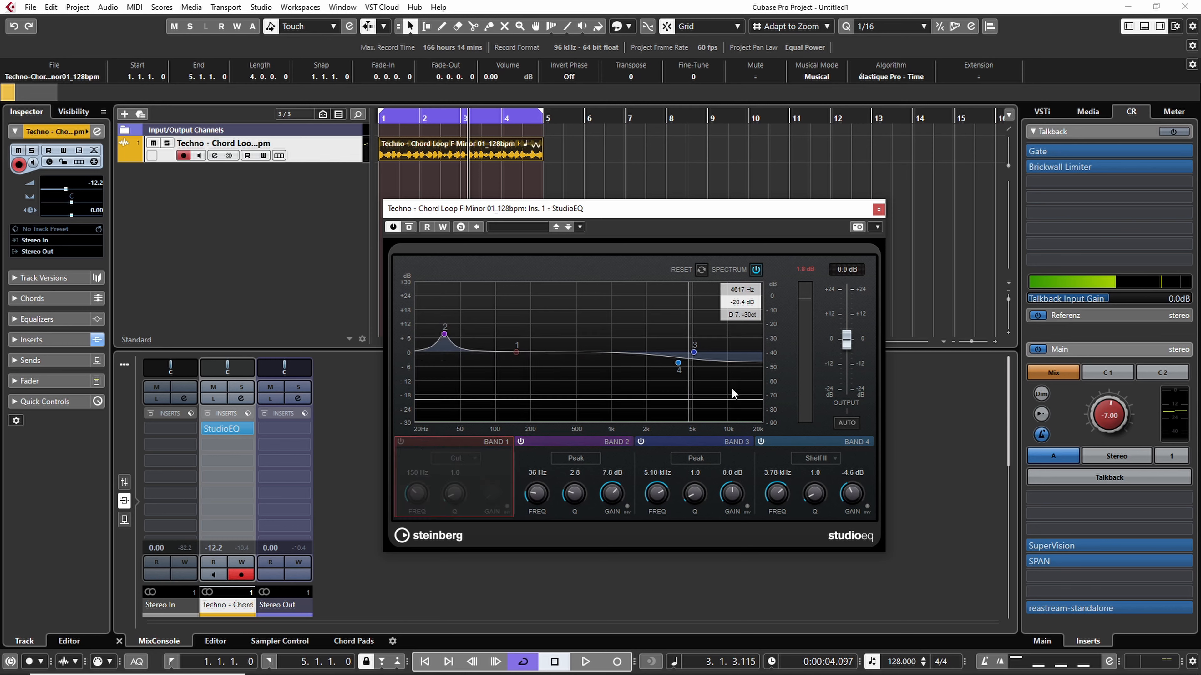
click(761, 441)
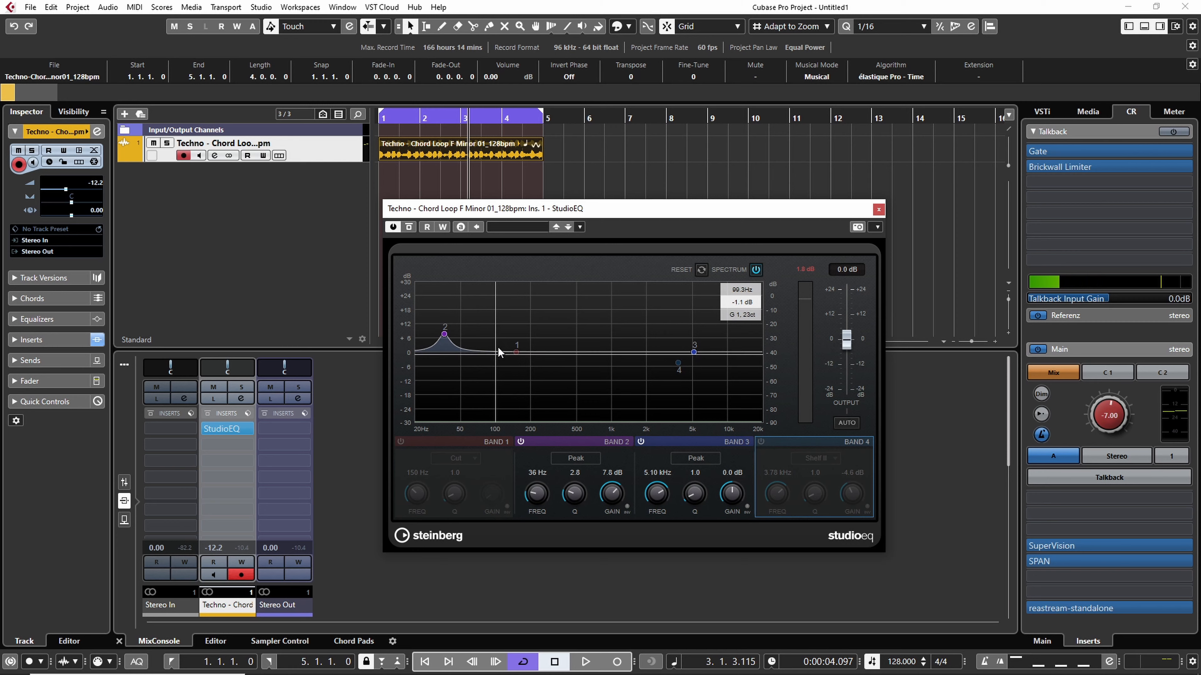
Sweep the boosted band 2 peak through the spectrum during playback, ending at about 2.08 kHz and 11.5 dB
key(space)
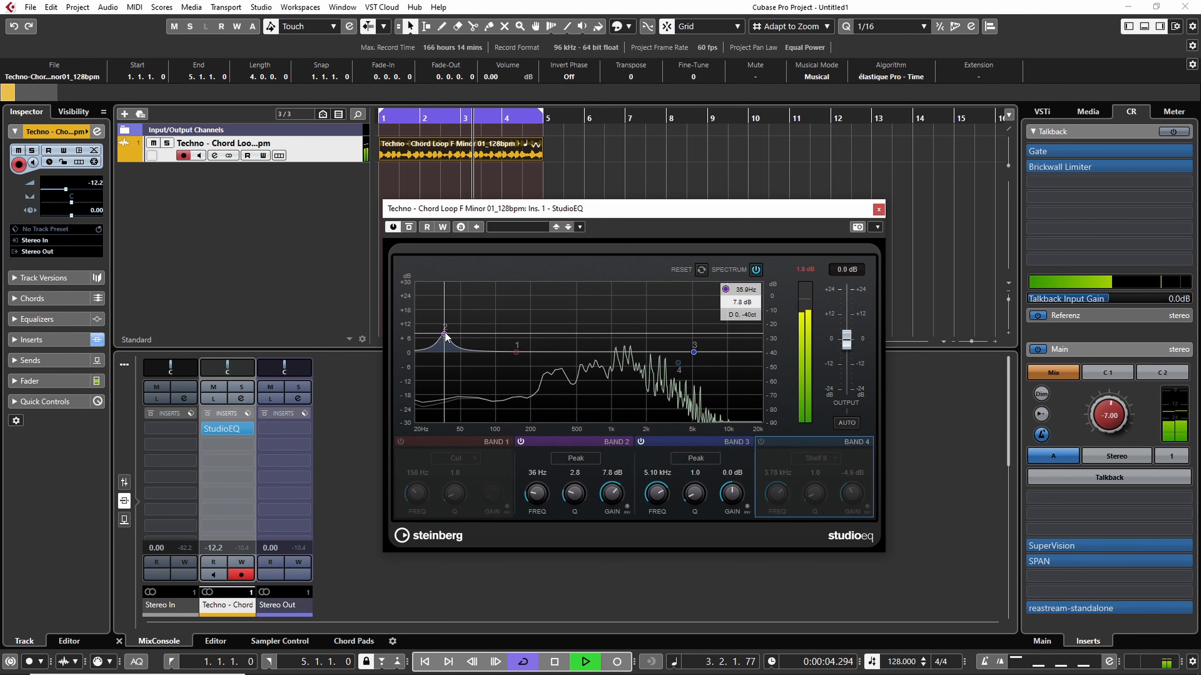
drag(444, 334, 649, 326)
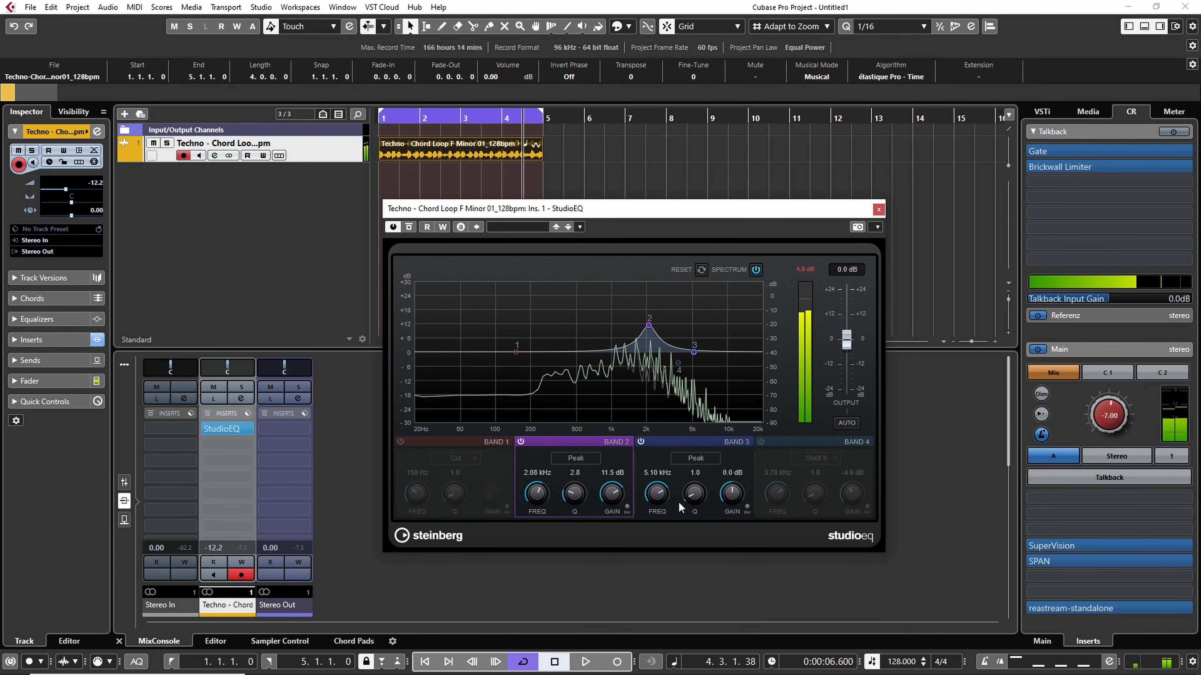
Invert band 2 into a cut of about -9.1 dB with a Q of 6.7, and audition the loop
click(627, 506)
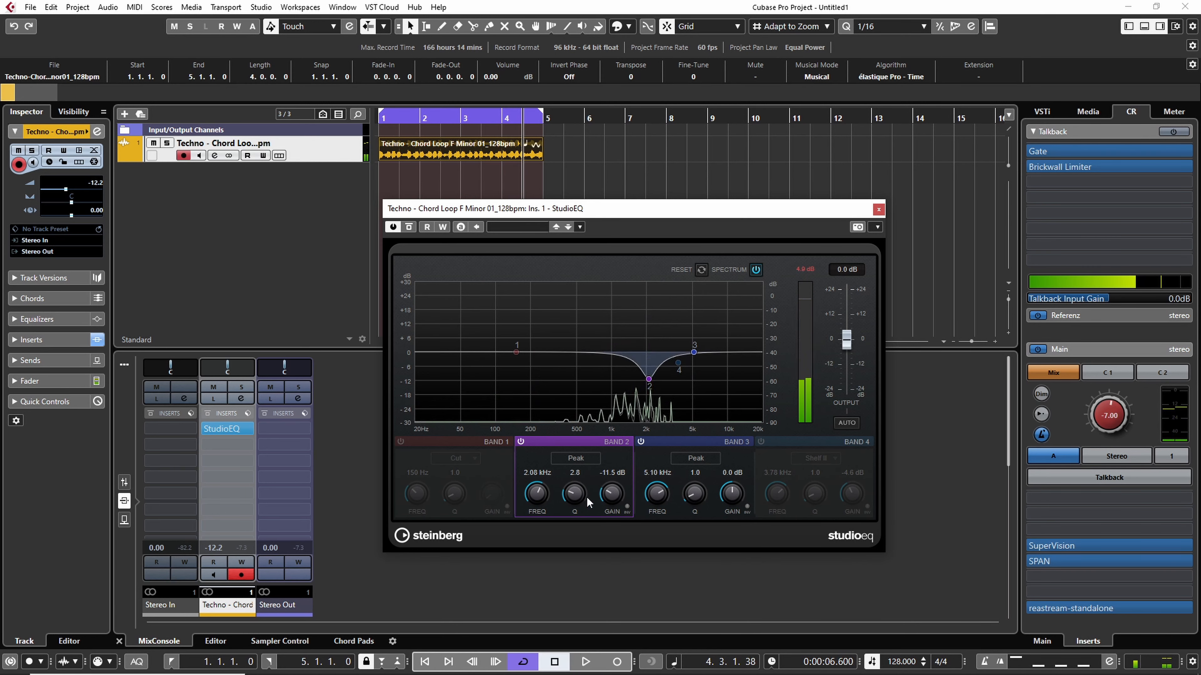
drag(579, 493, 614, 480)
key(space)
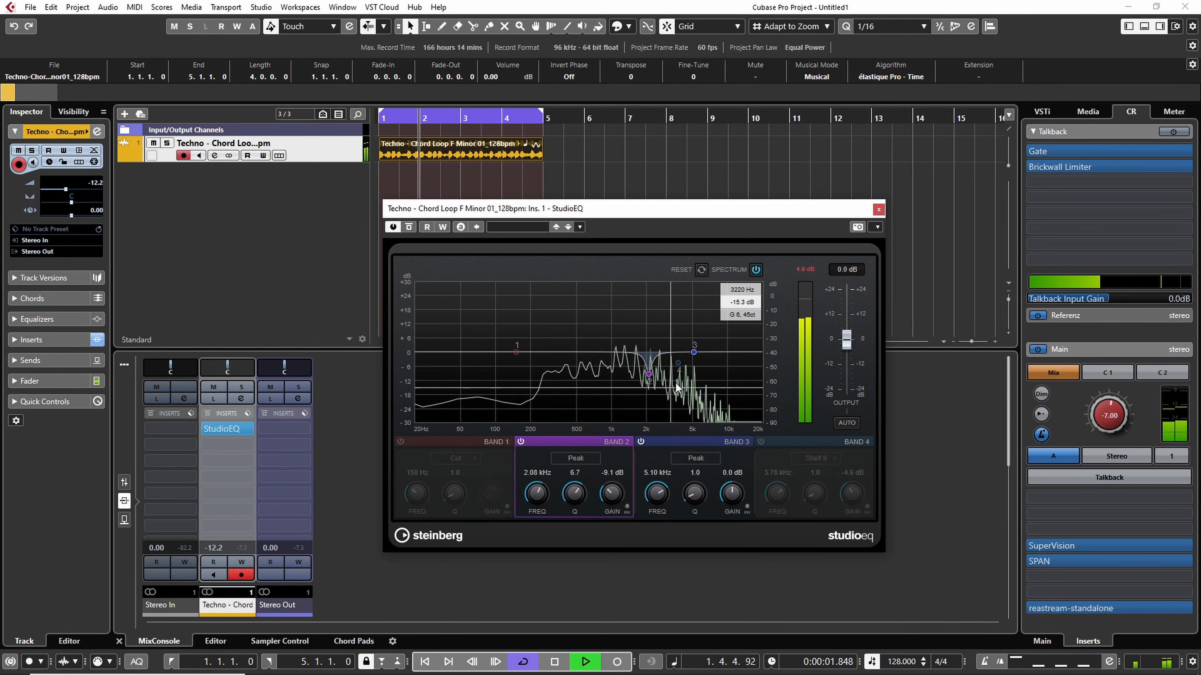
key(space)
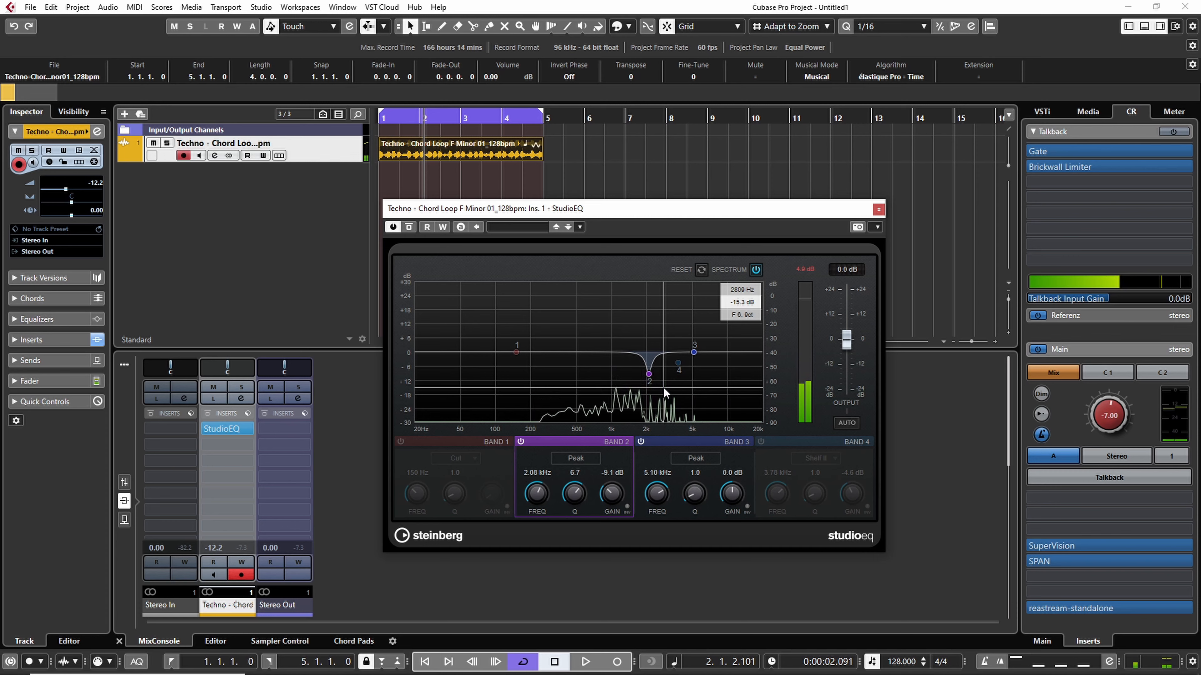